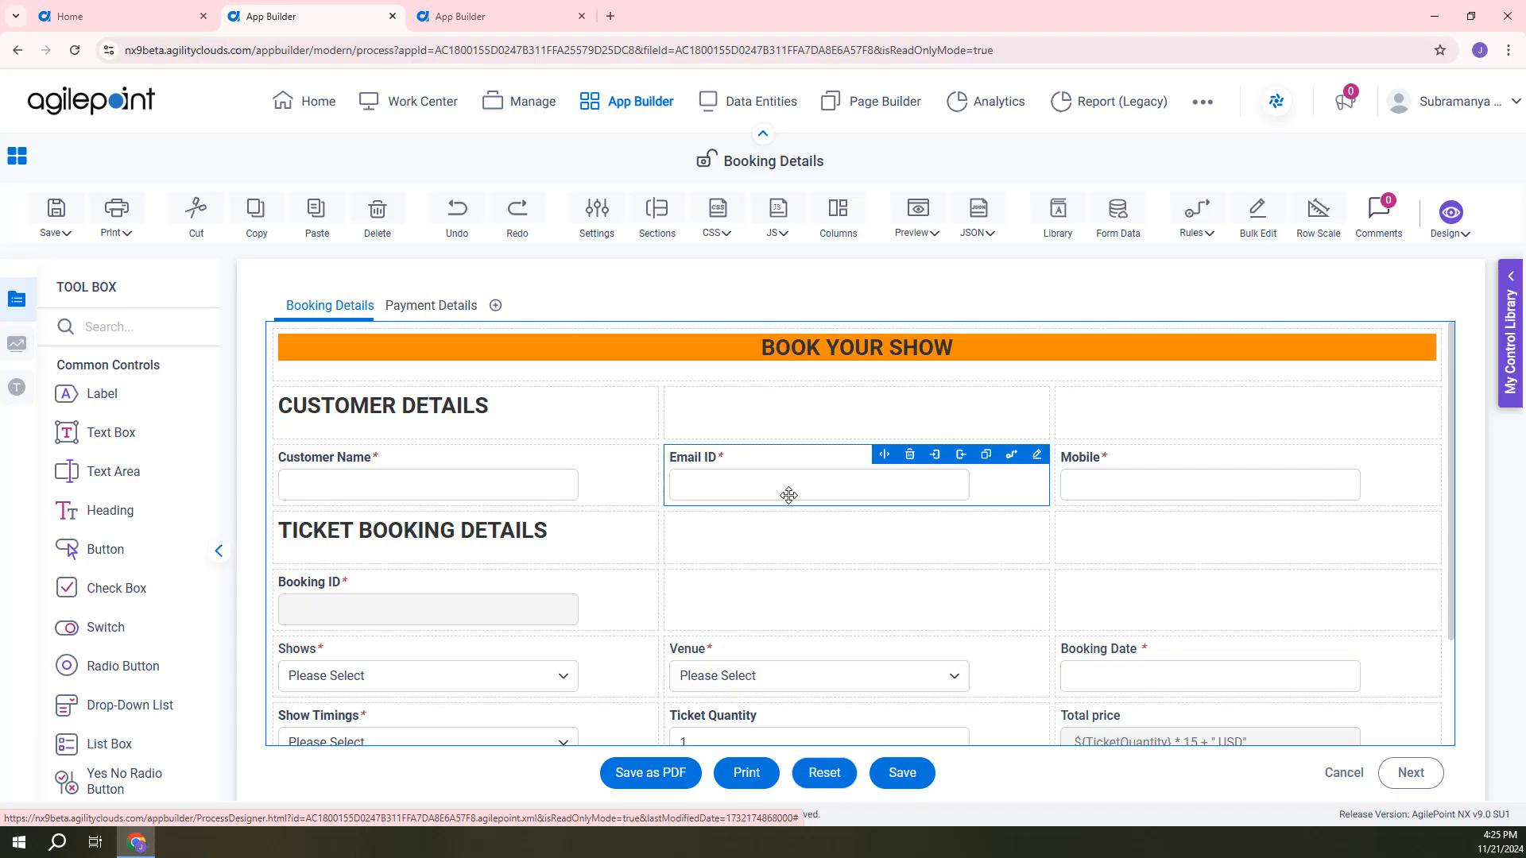
Review the customer and ticket booking fields on the Booking Details form and show its Payment Details page.
scroll(687, 524, down, 2)
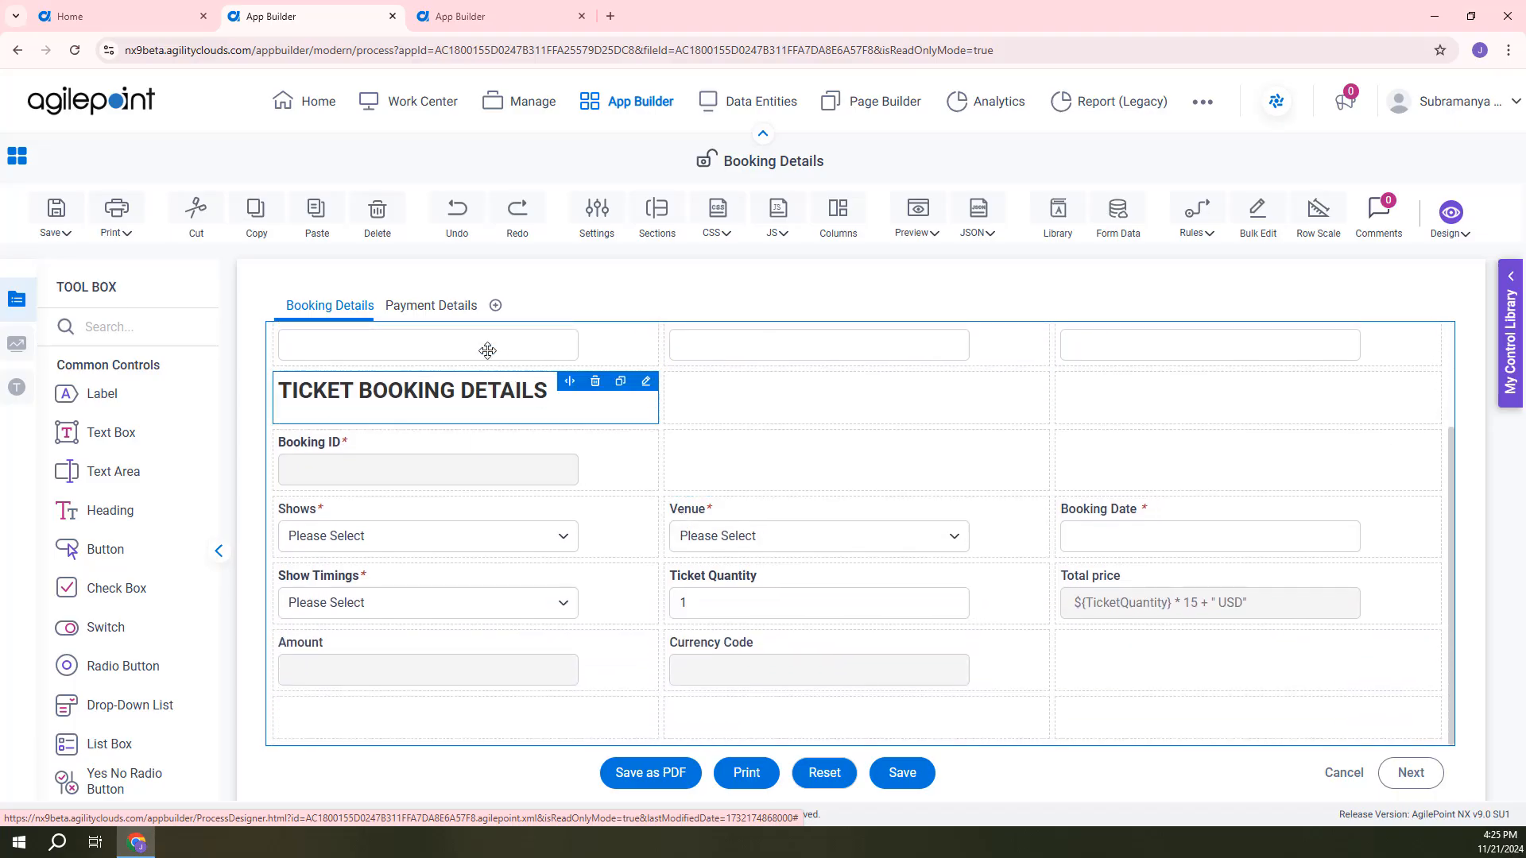
click(445, 308)
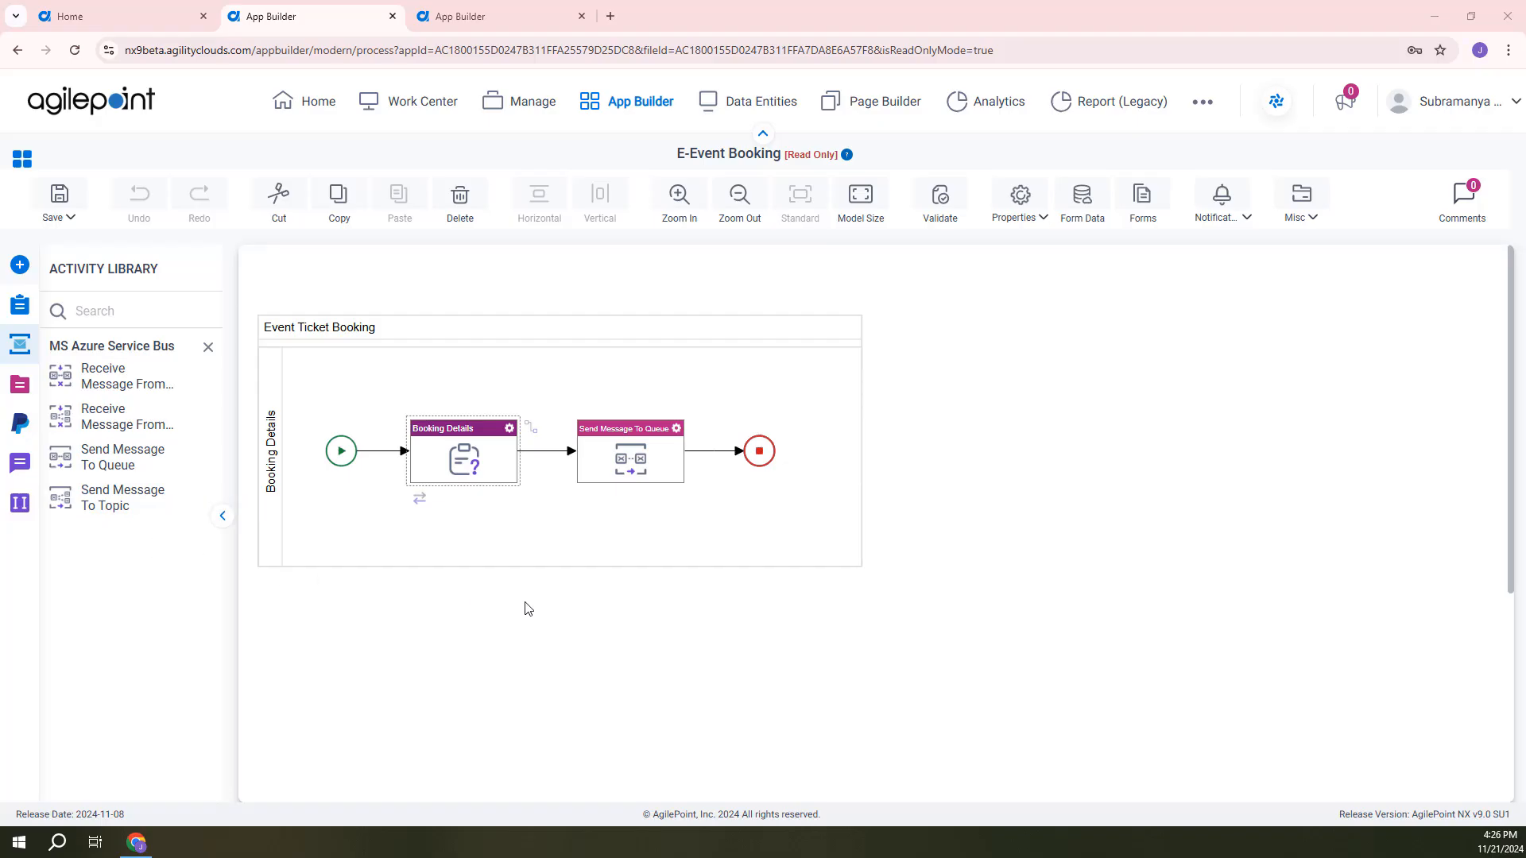
Open the configuration of the Send Message To Queue activity and examine its service bus, queue and content type options.
click(676, 431)
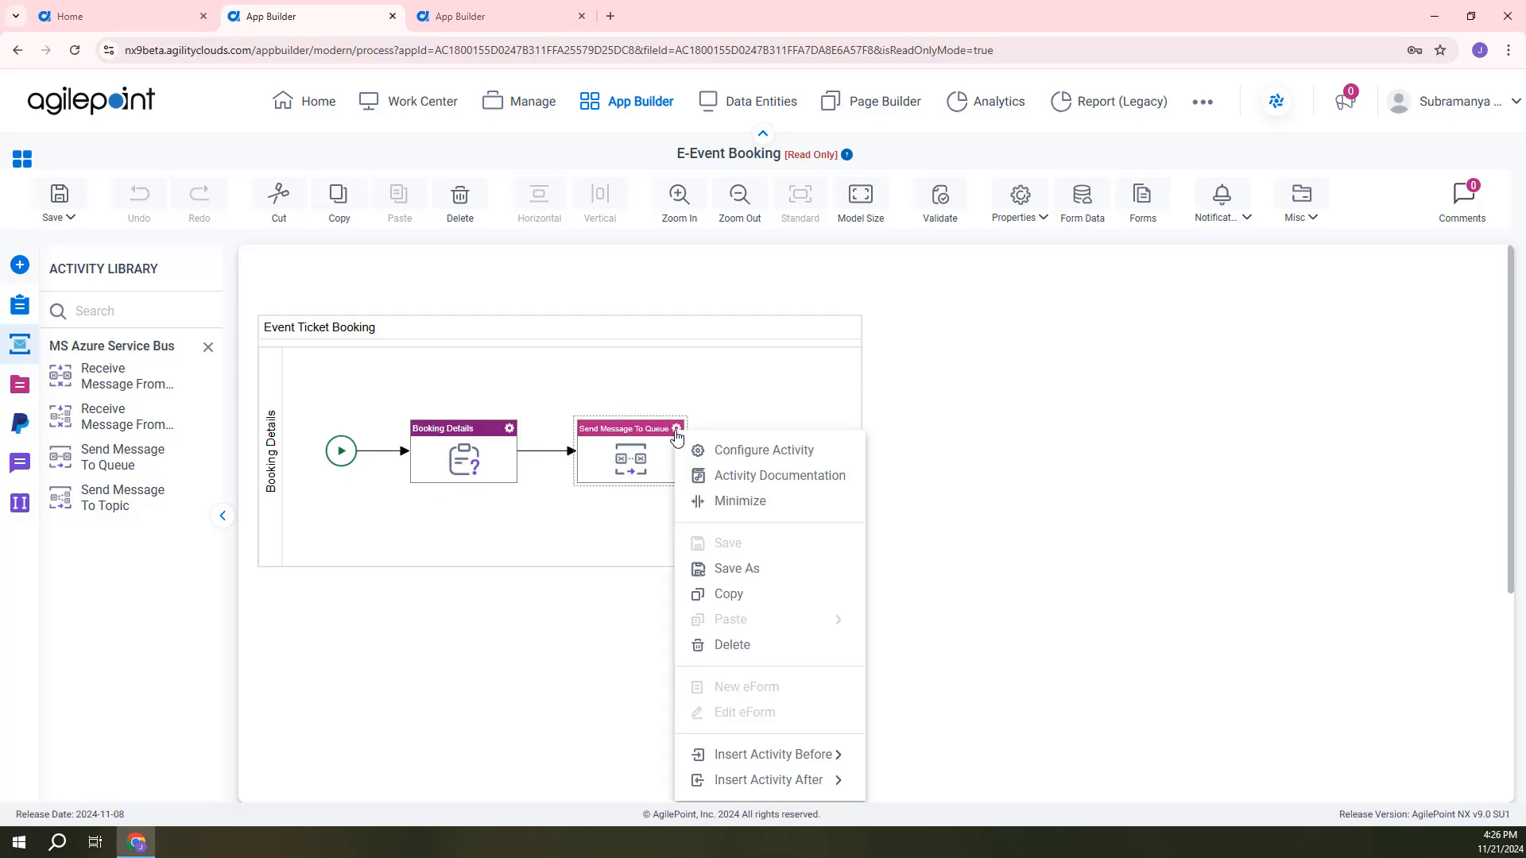
click(727, 451)
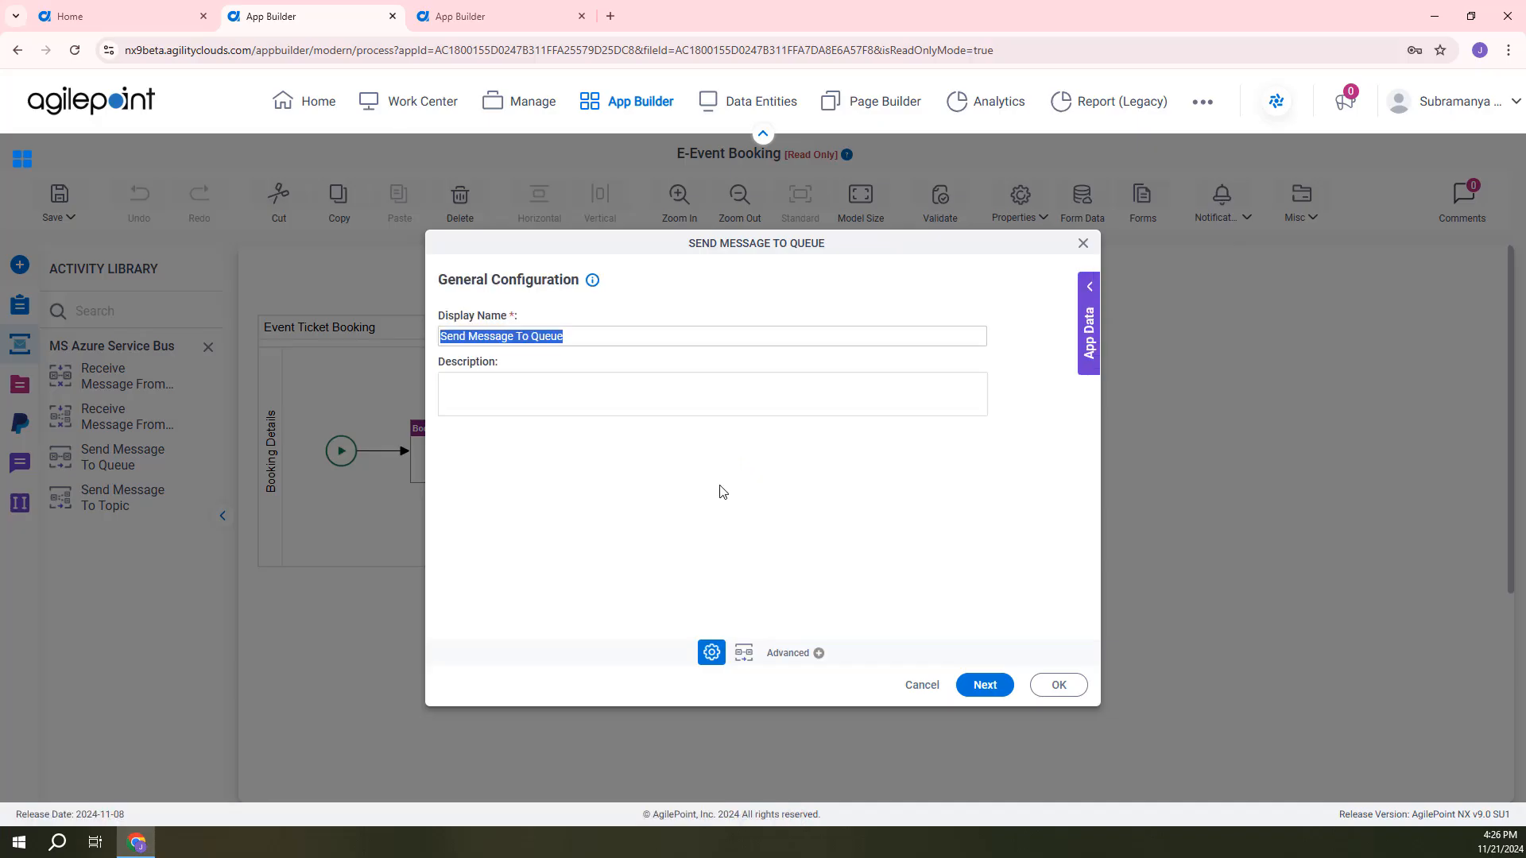
click(983, 689)
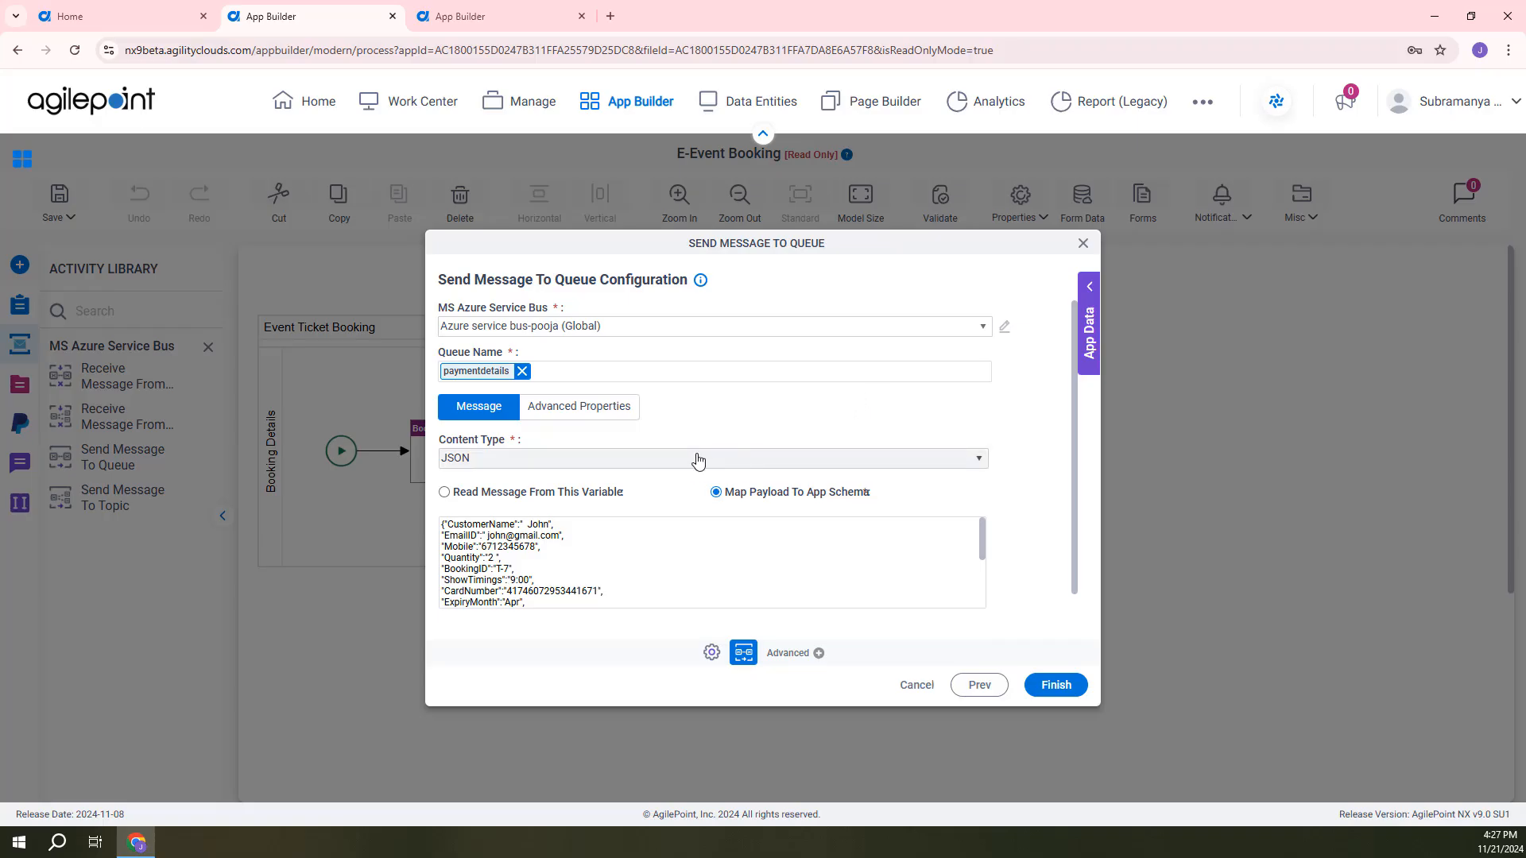
click(917, 469)
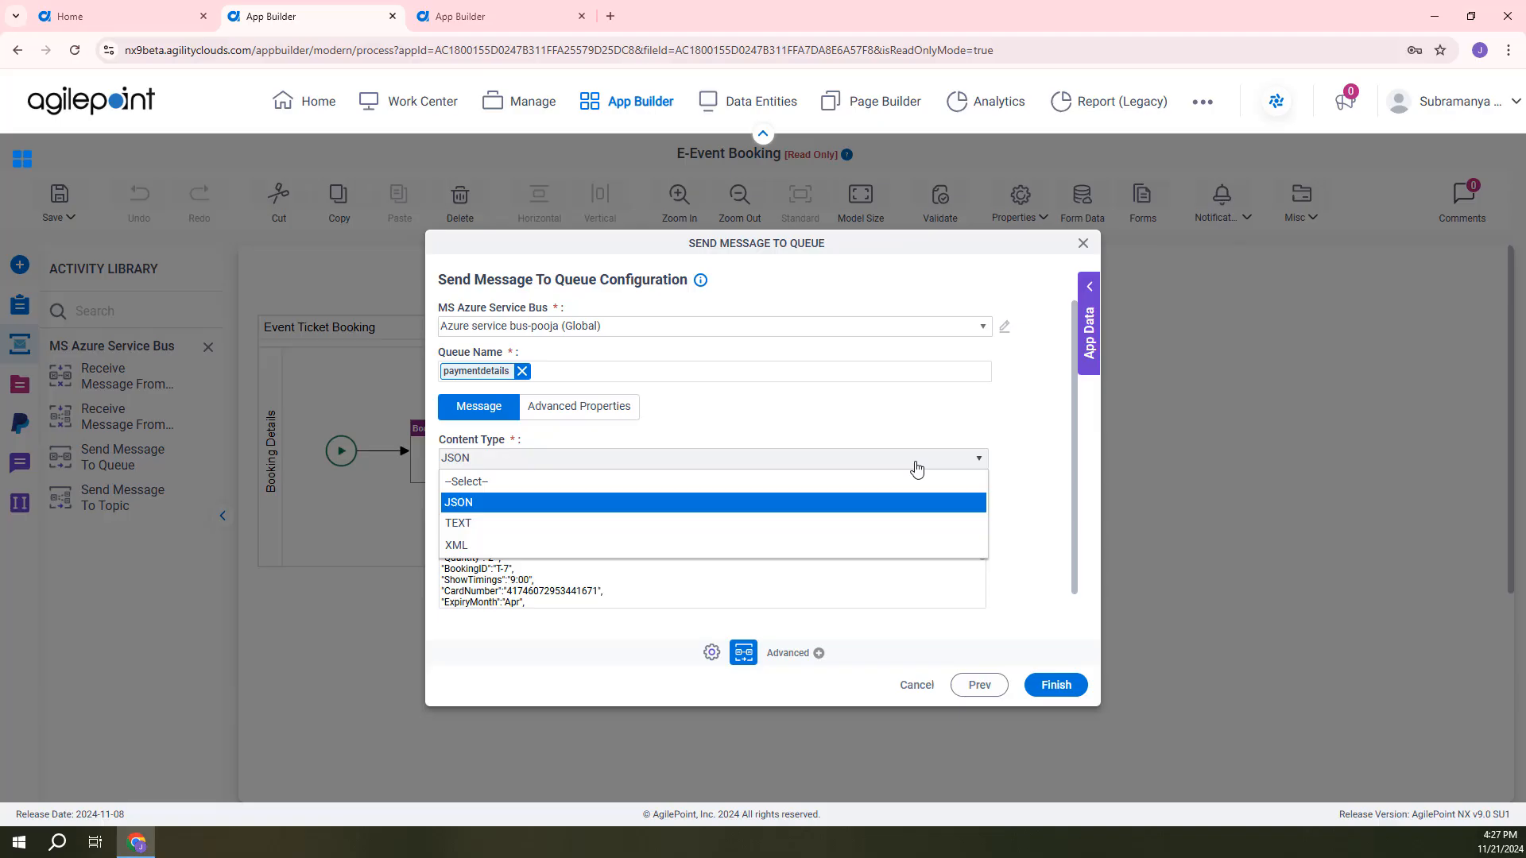
click(1007, 434)
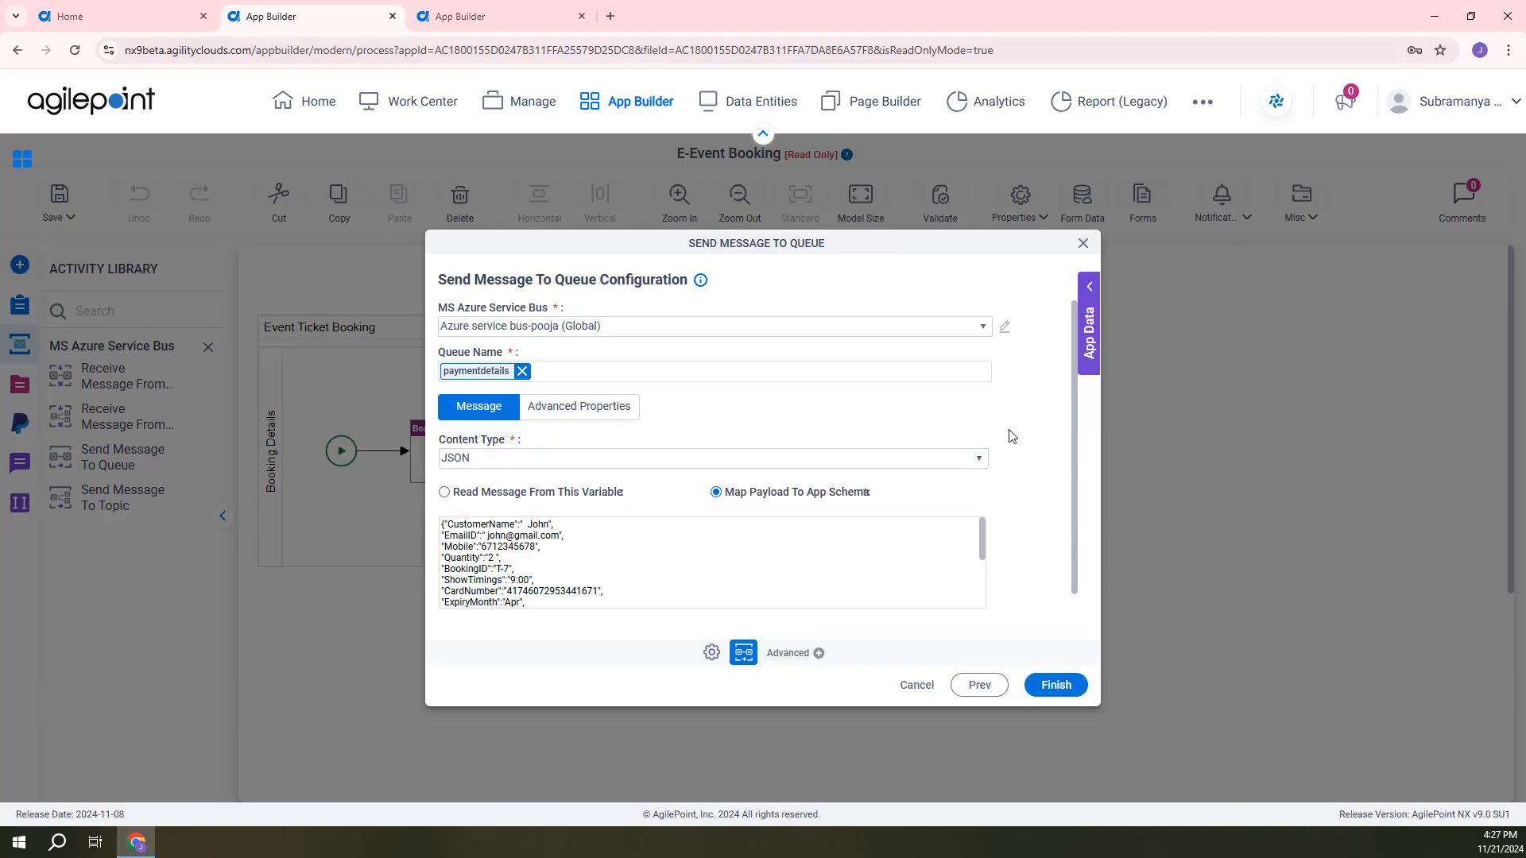
Examine the queue message's JSON payload and its schema mapping to the app's form fields.
scroll(1014, 477, down, 1)
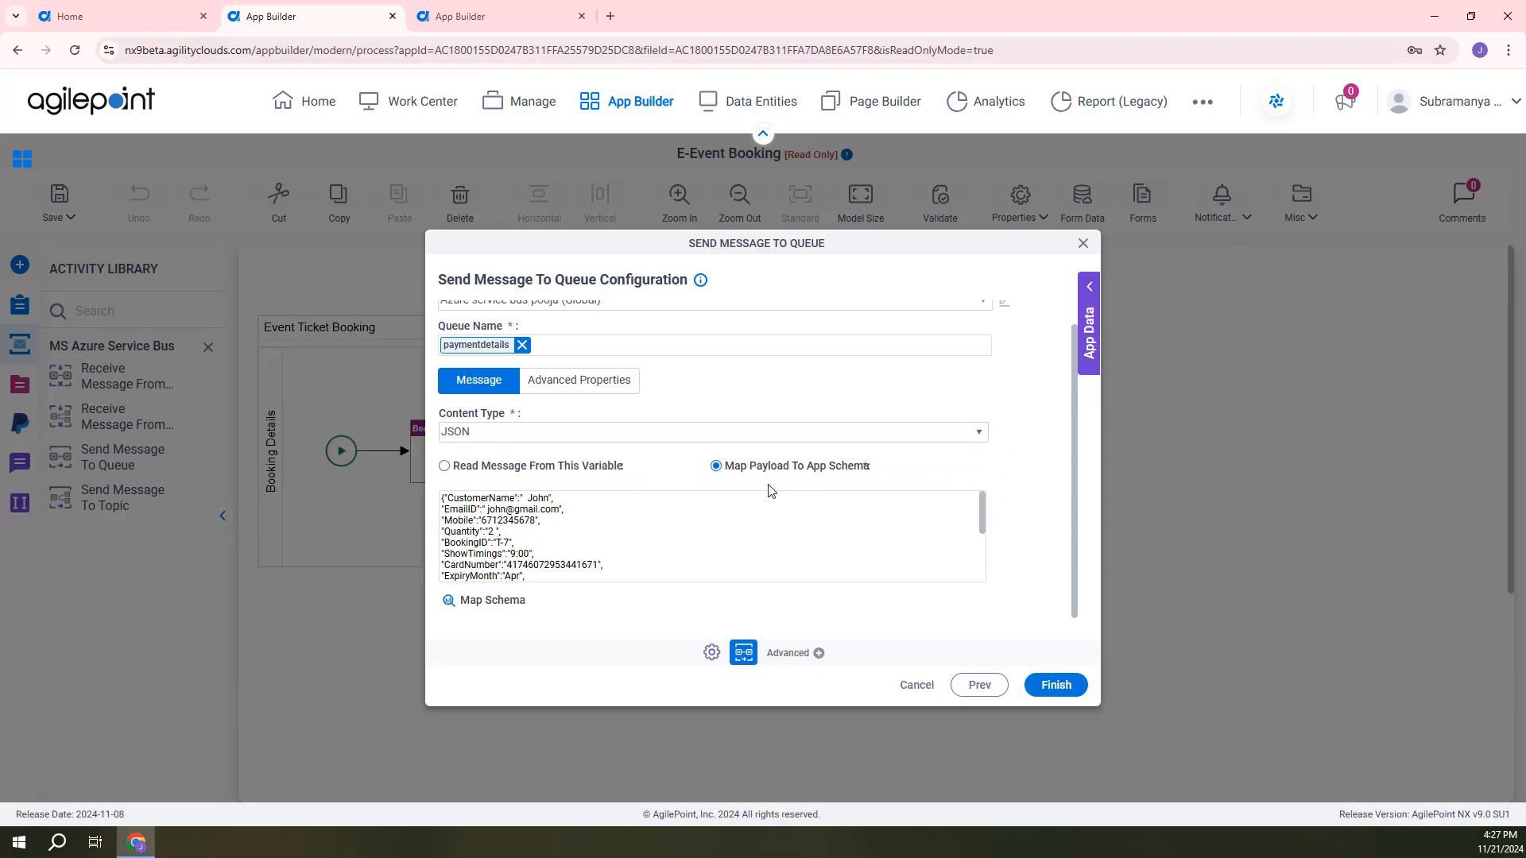
scroll(613, 534, down, 2)
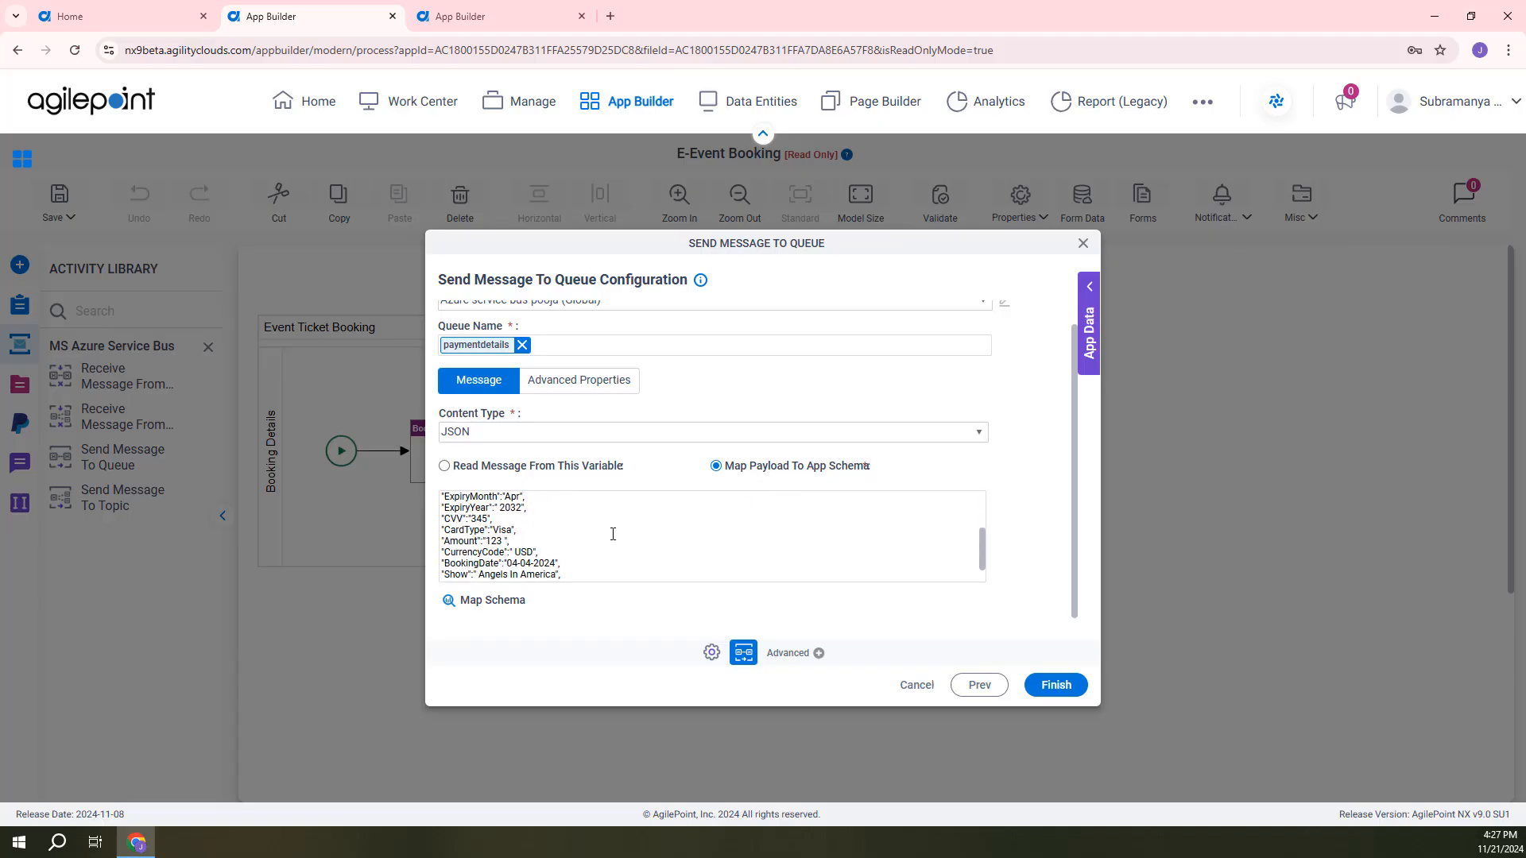
scroll(613, 534, down, 1)
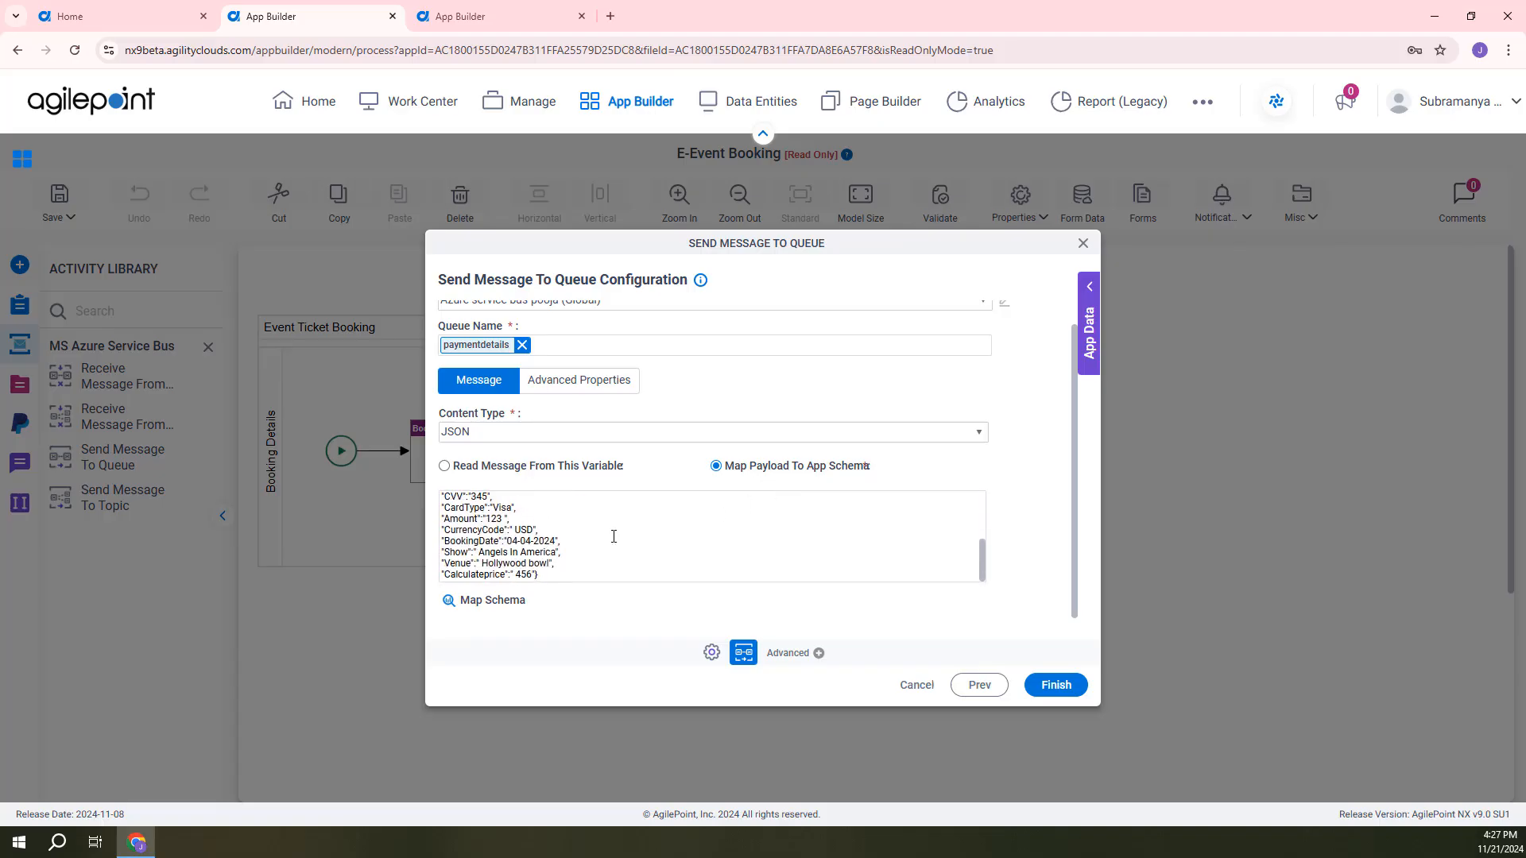
click(480, 609)
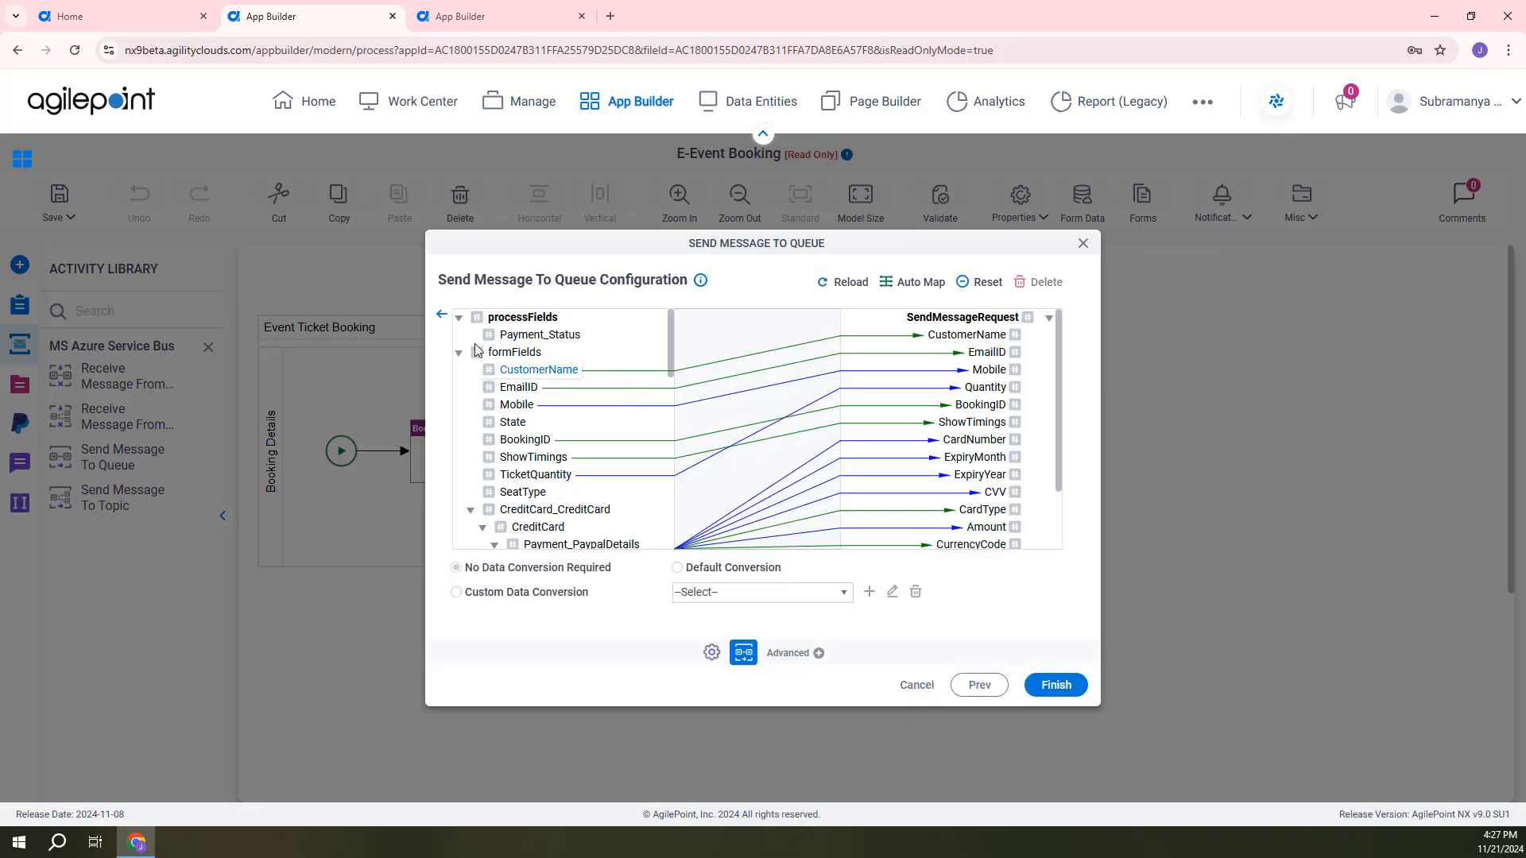
Leave the schema mapping, try the Read Message From This Variable option and discard the activity configuration.
click(442, 314)
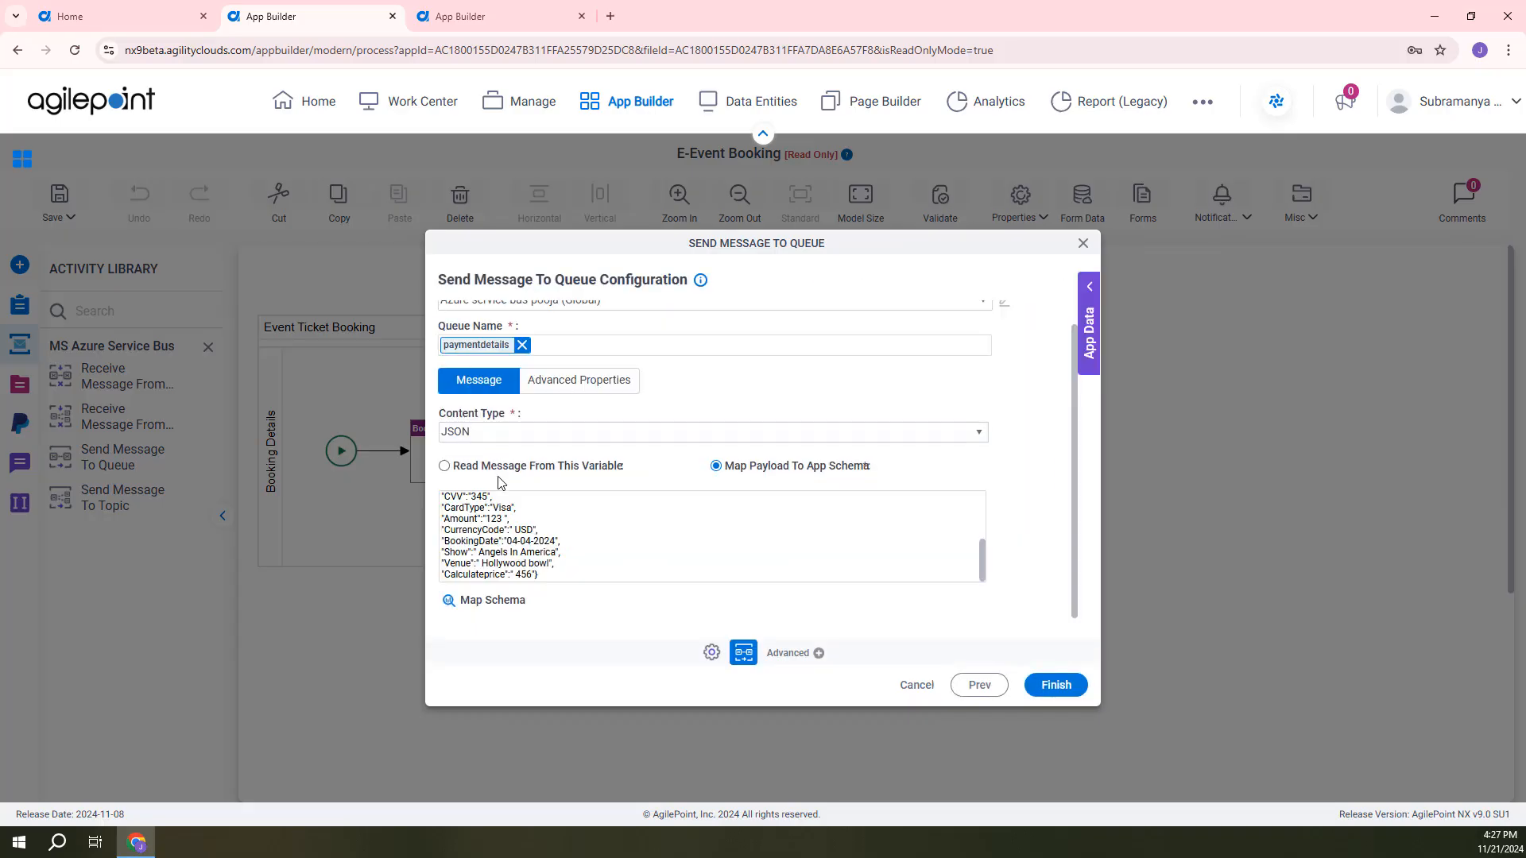
click(444, 466)
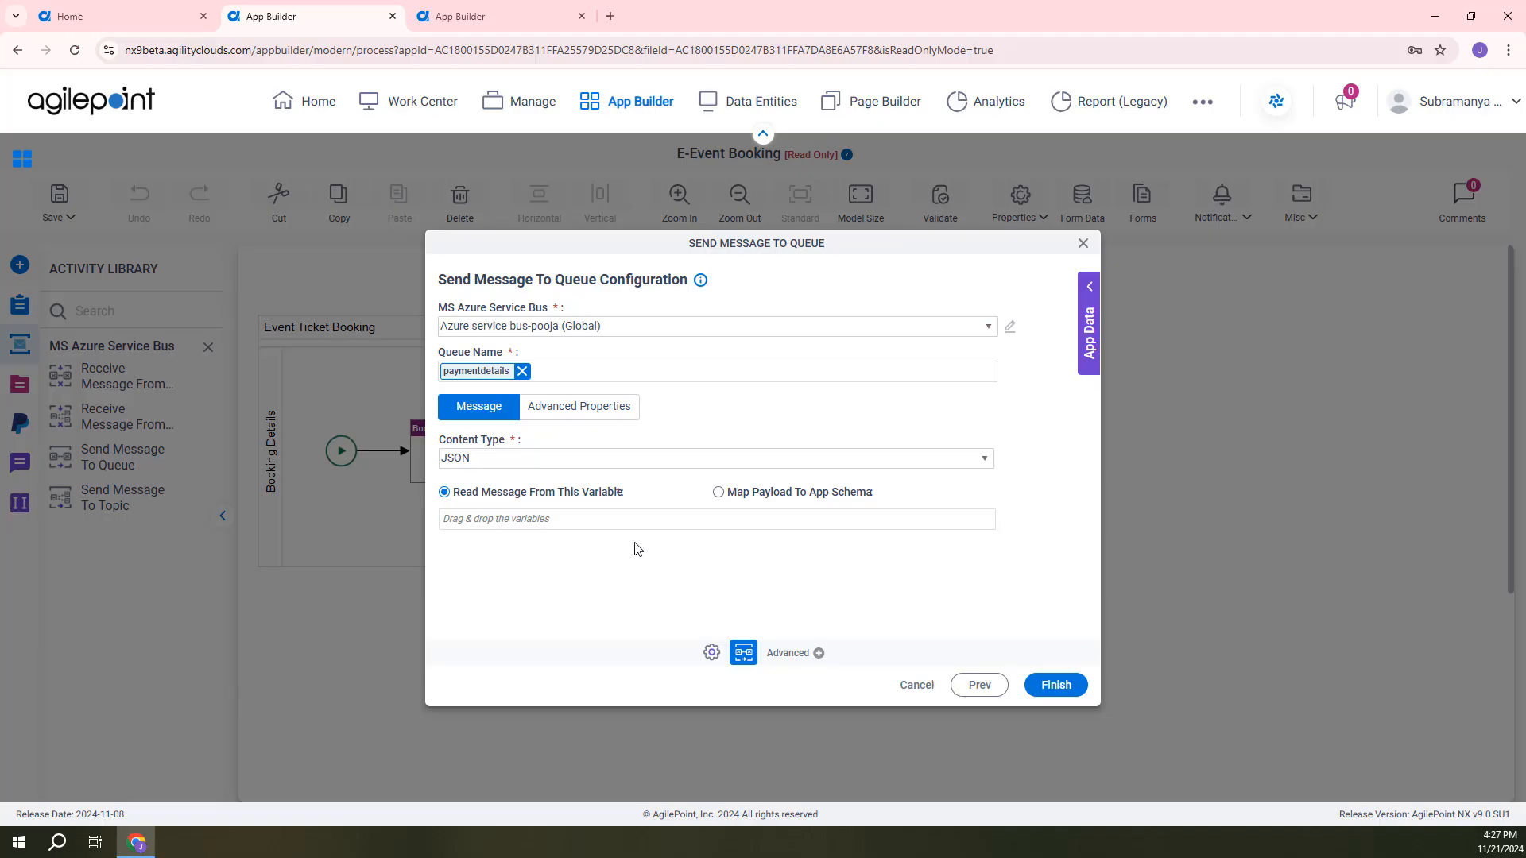
click(913, 685)
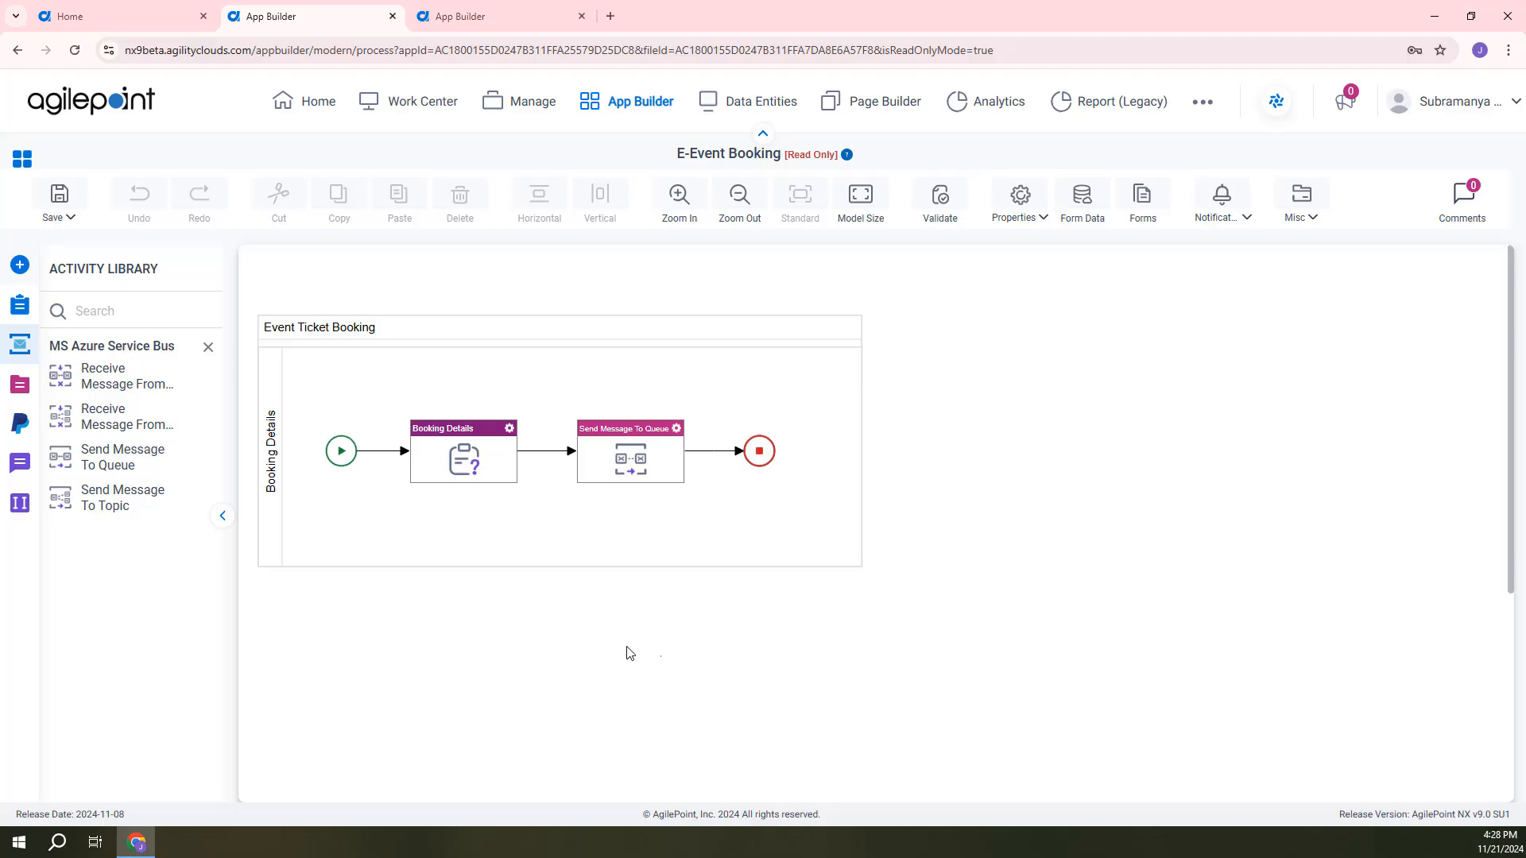
View the Payment Processing process model and list the Azure Service Bus events in the Event Service.
click(501, 14)
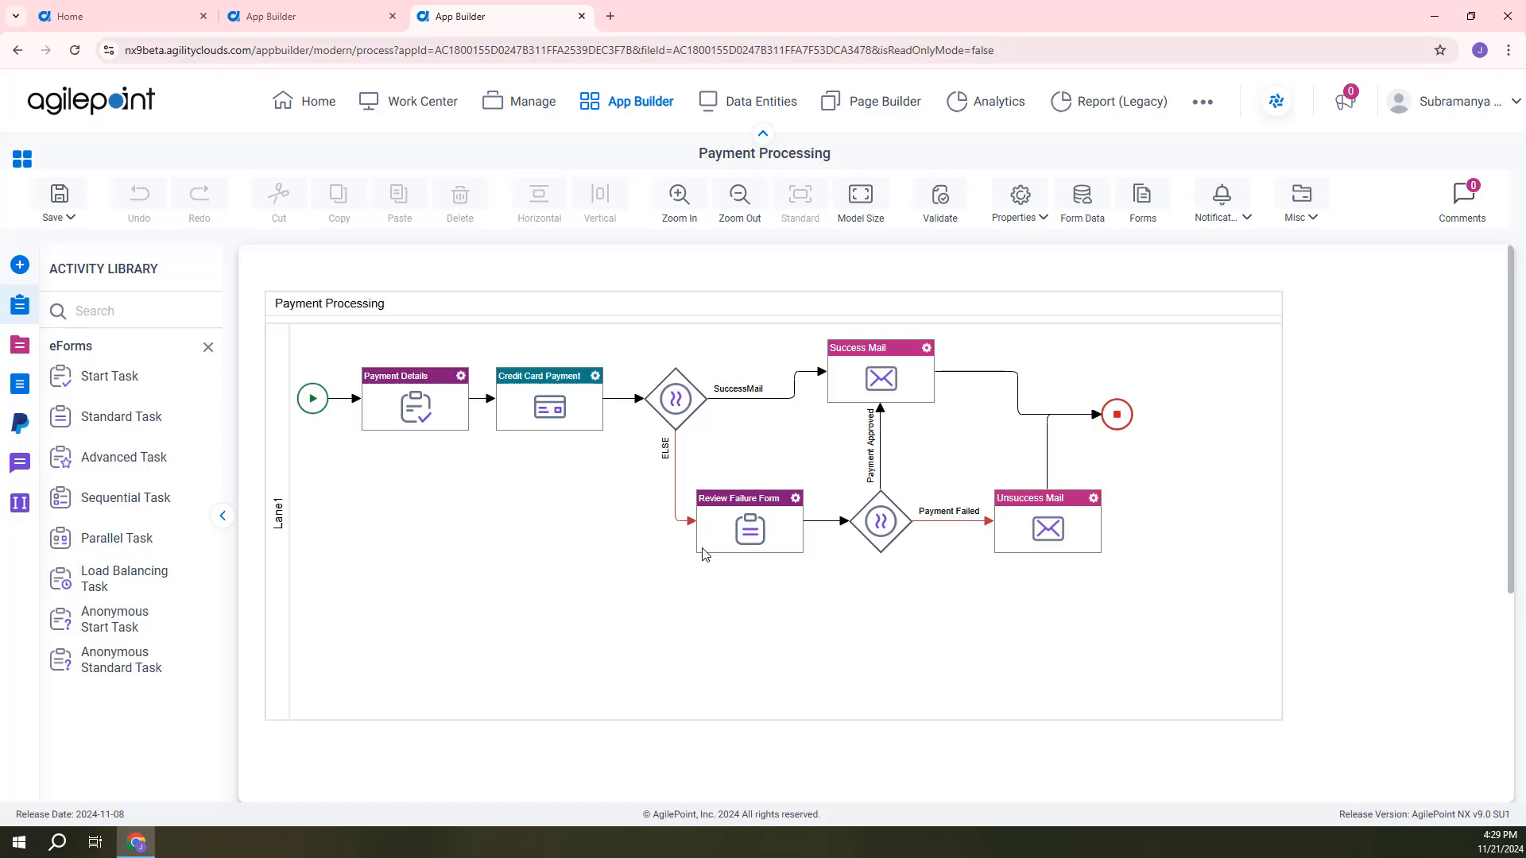
click(539, 111)
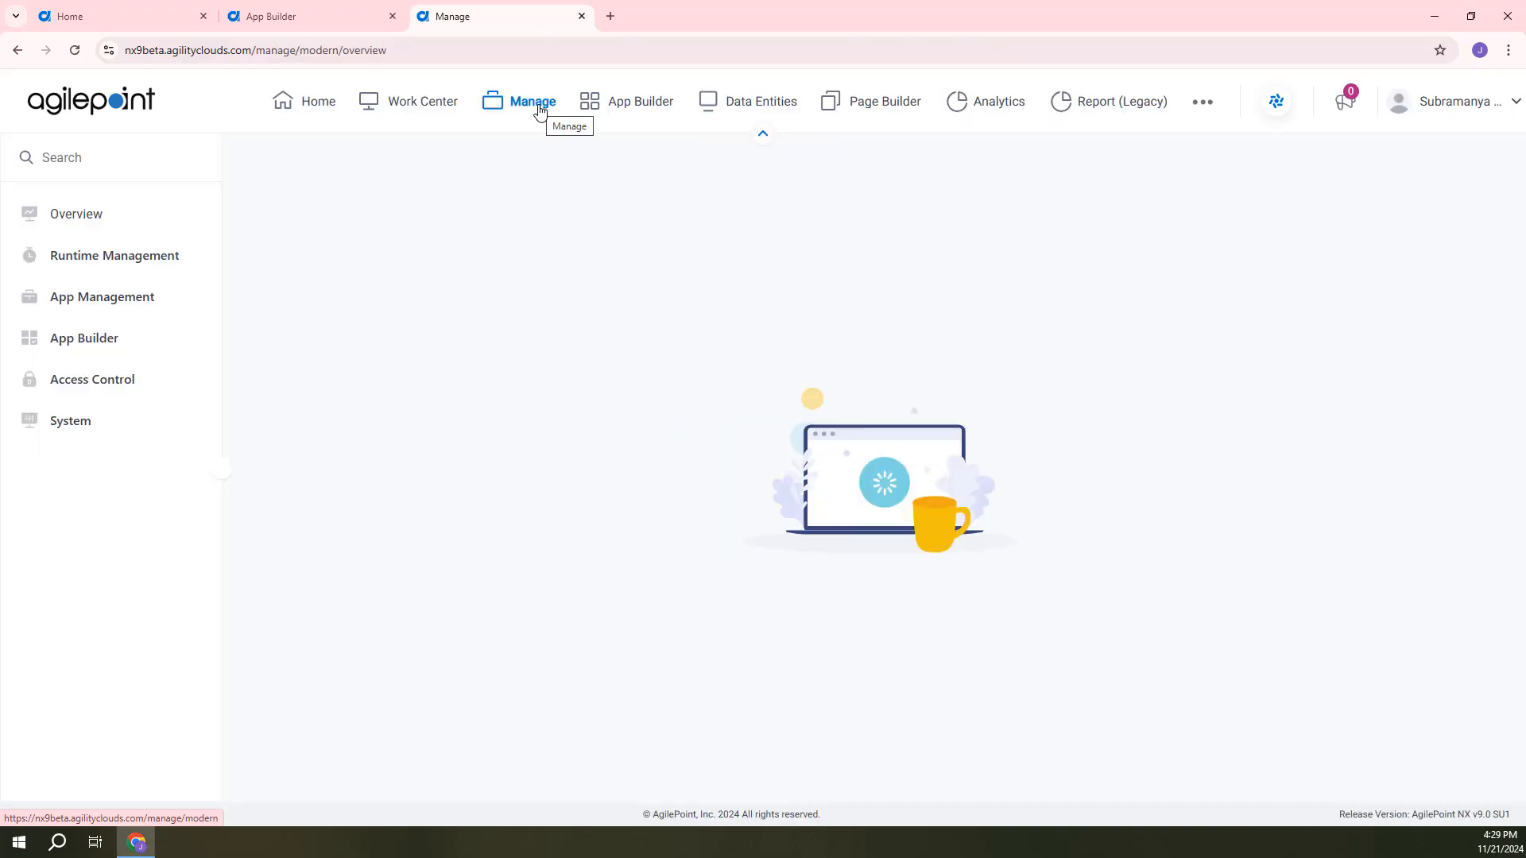
click(182, 426)
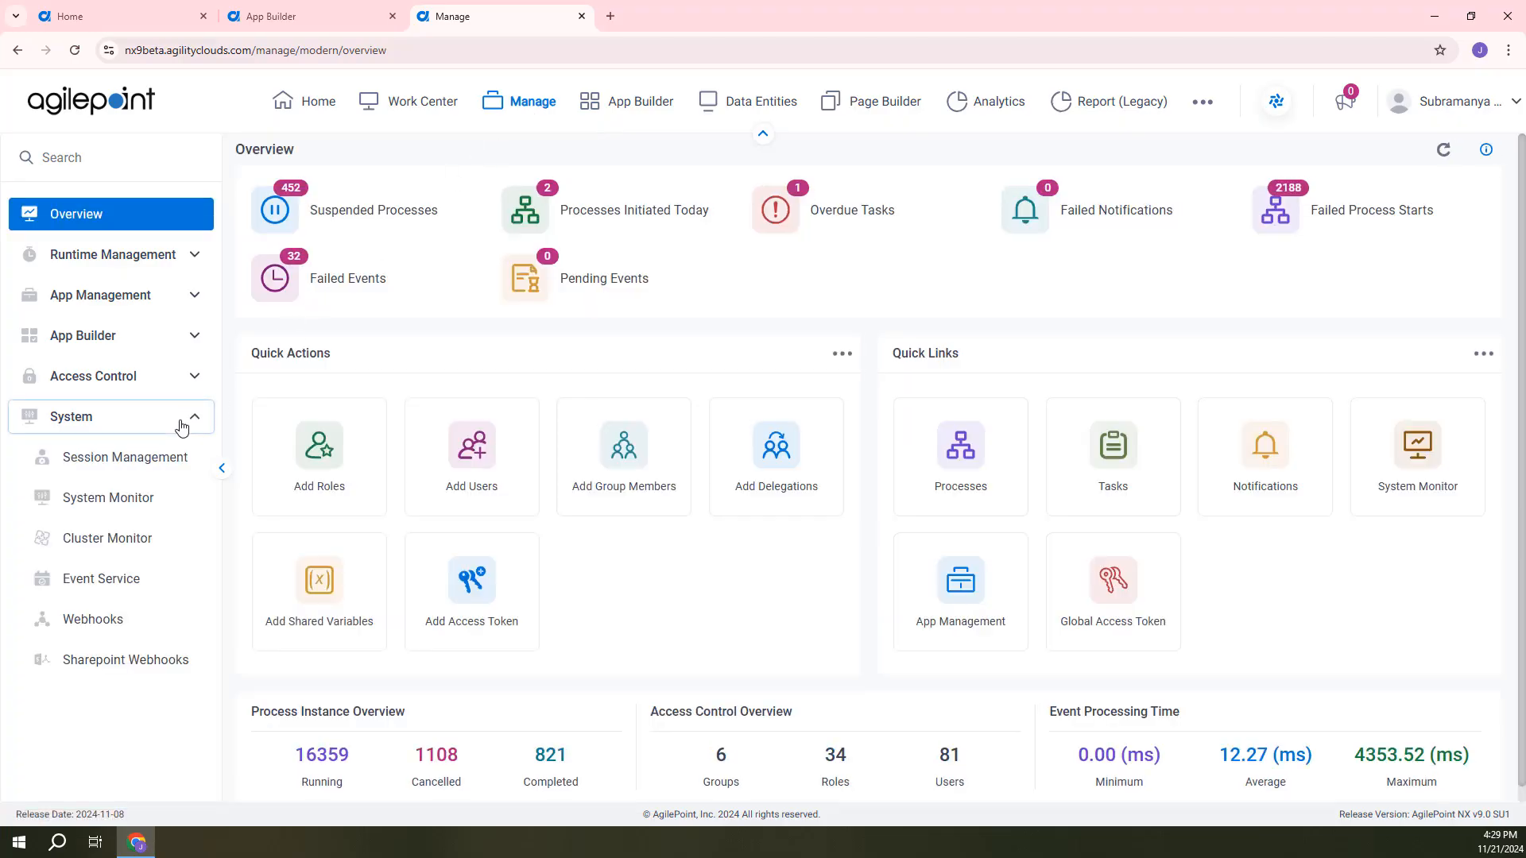
click(111, 588)
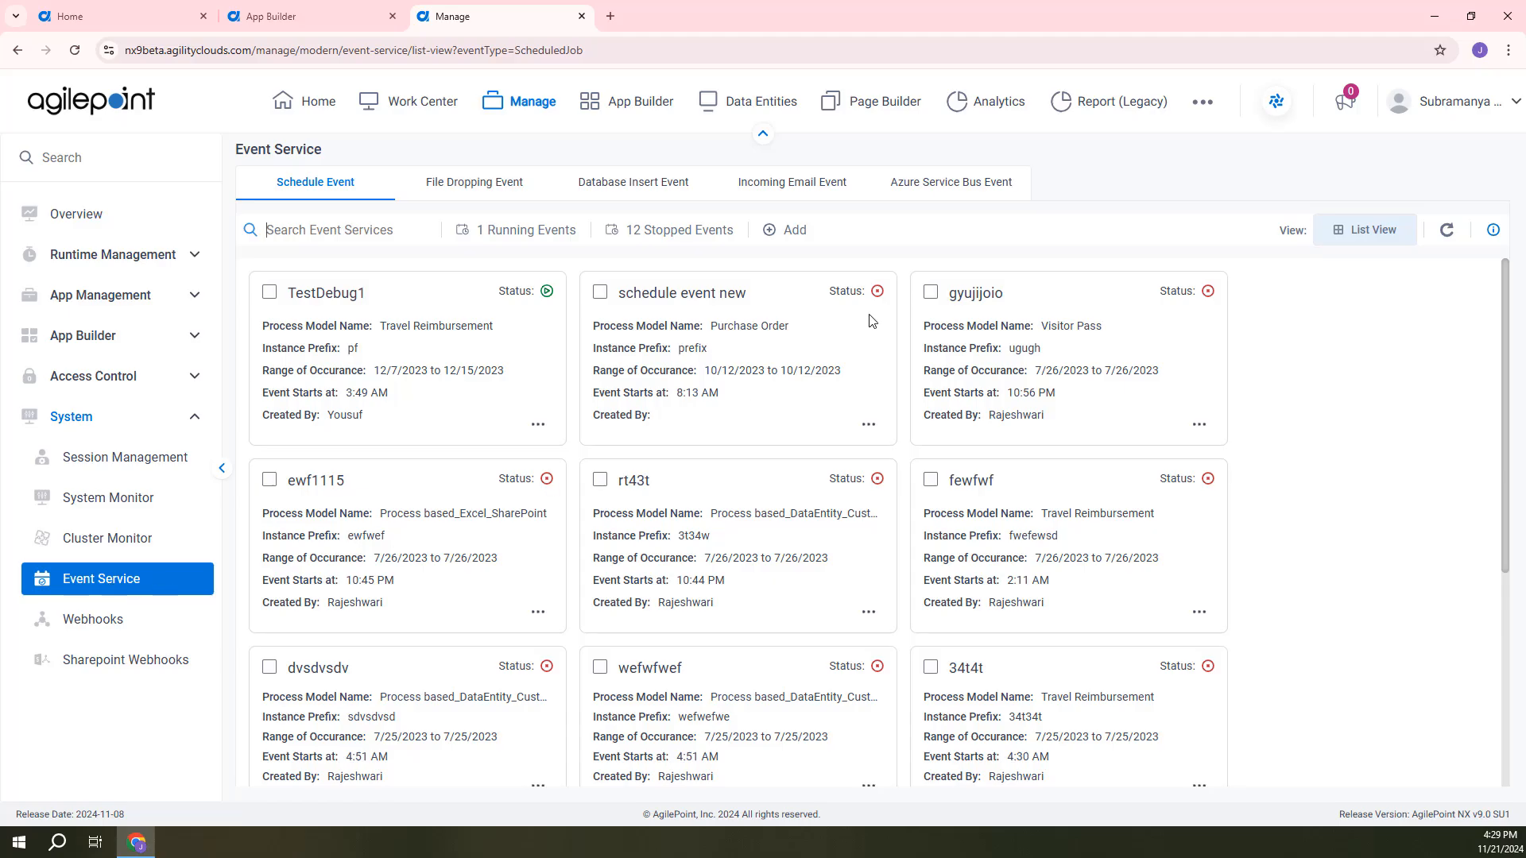
click(971, 188)
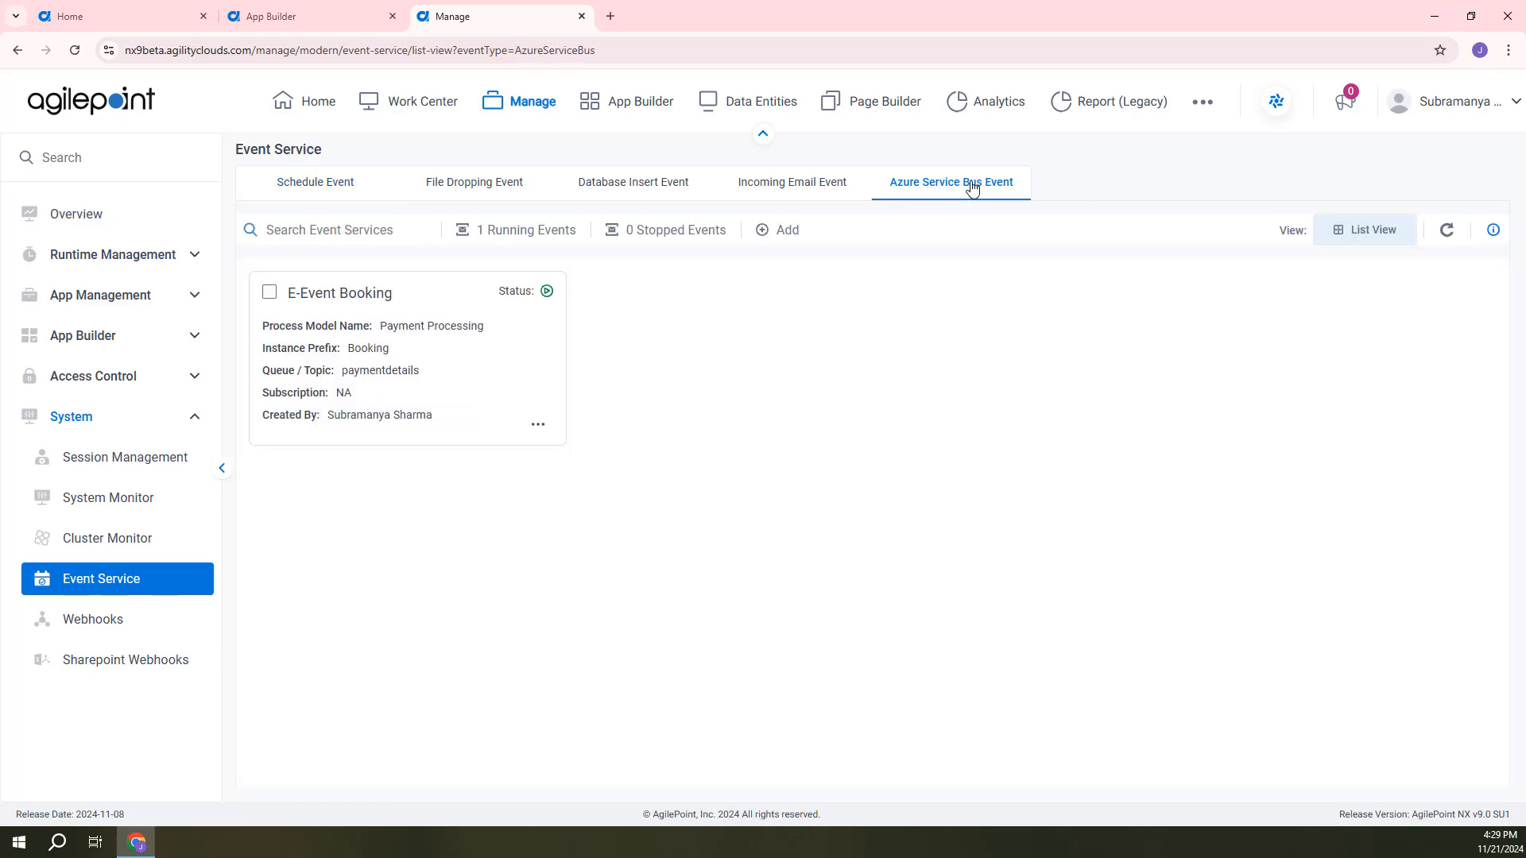
Open the E-Event Booking event for editing, examine its queue settings and message field mappings, and return to the event list.
click(539, 428)
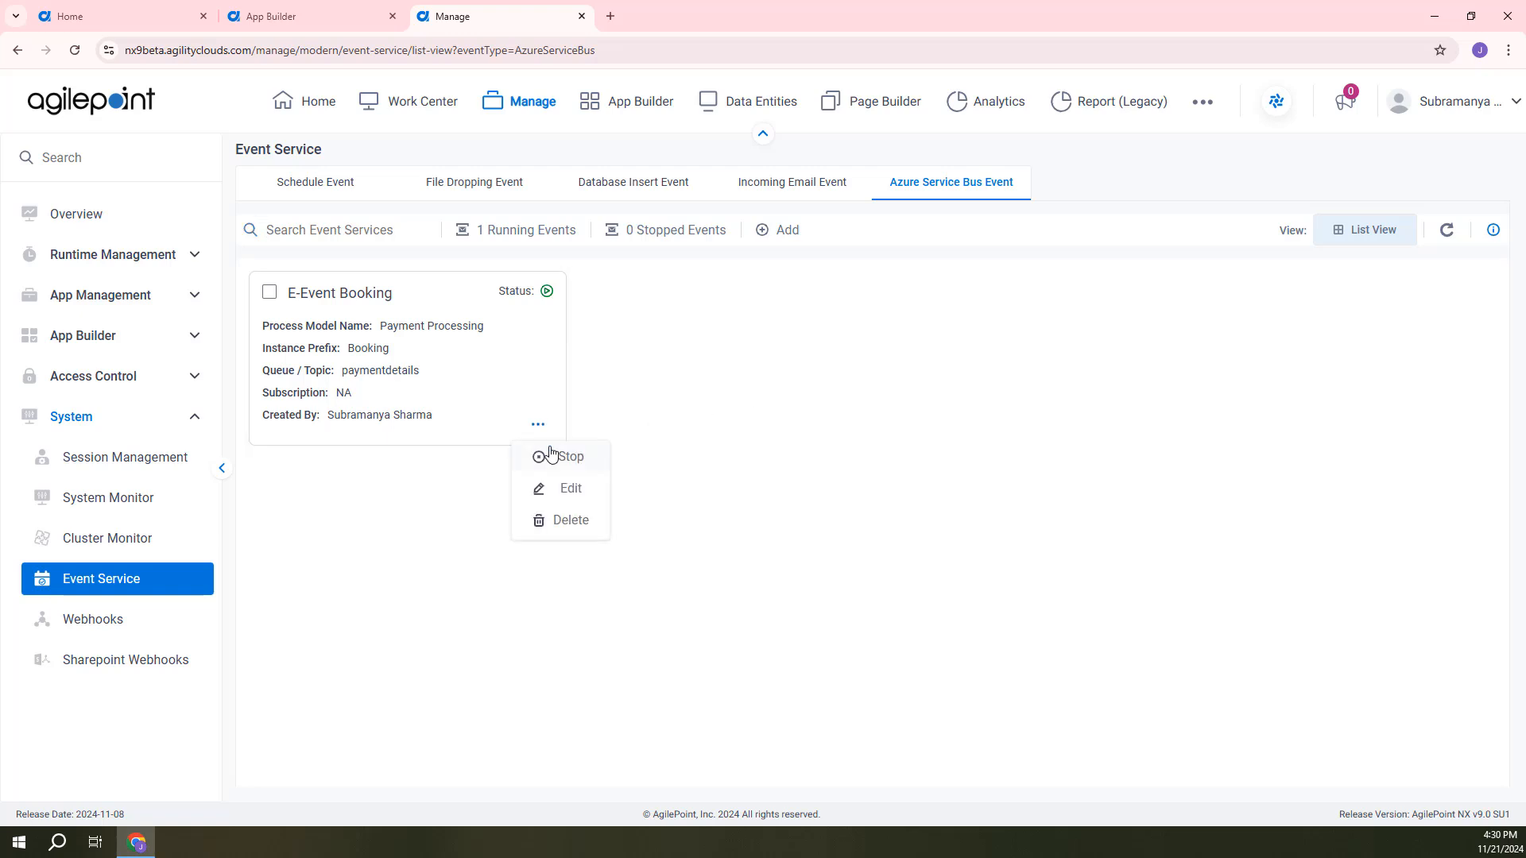
click(565, 488)
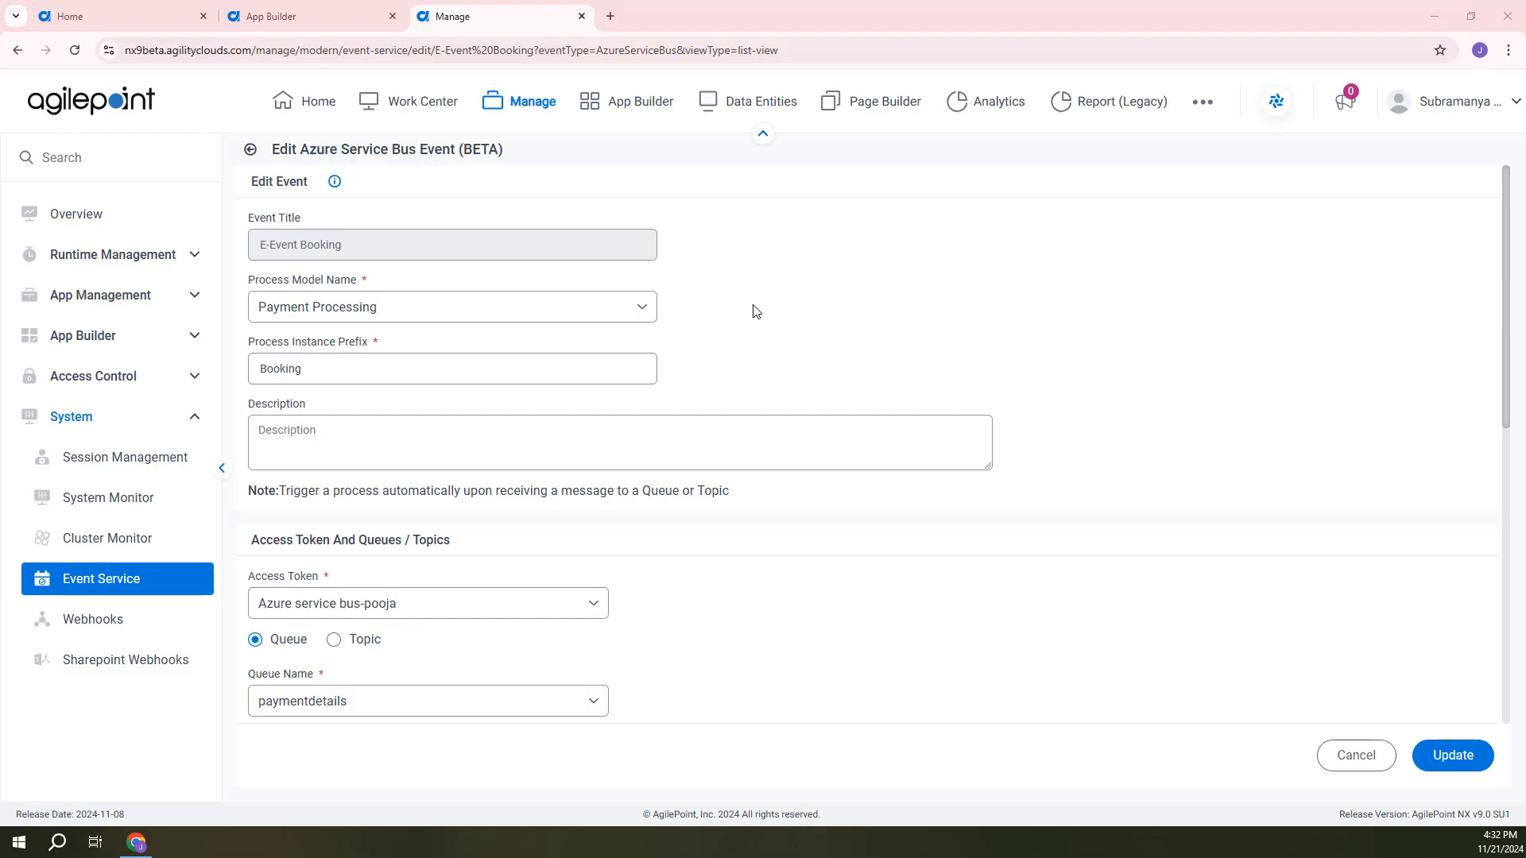
scroll(755, 314, down, 5)
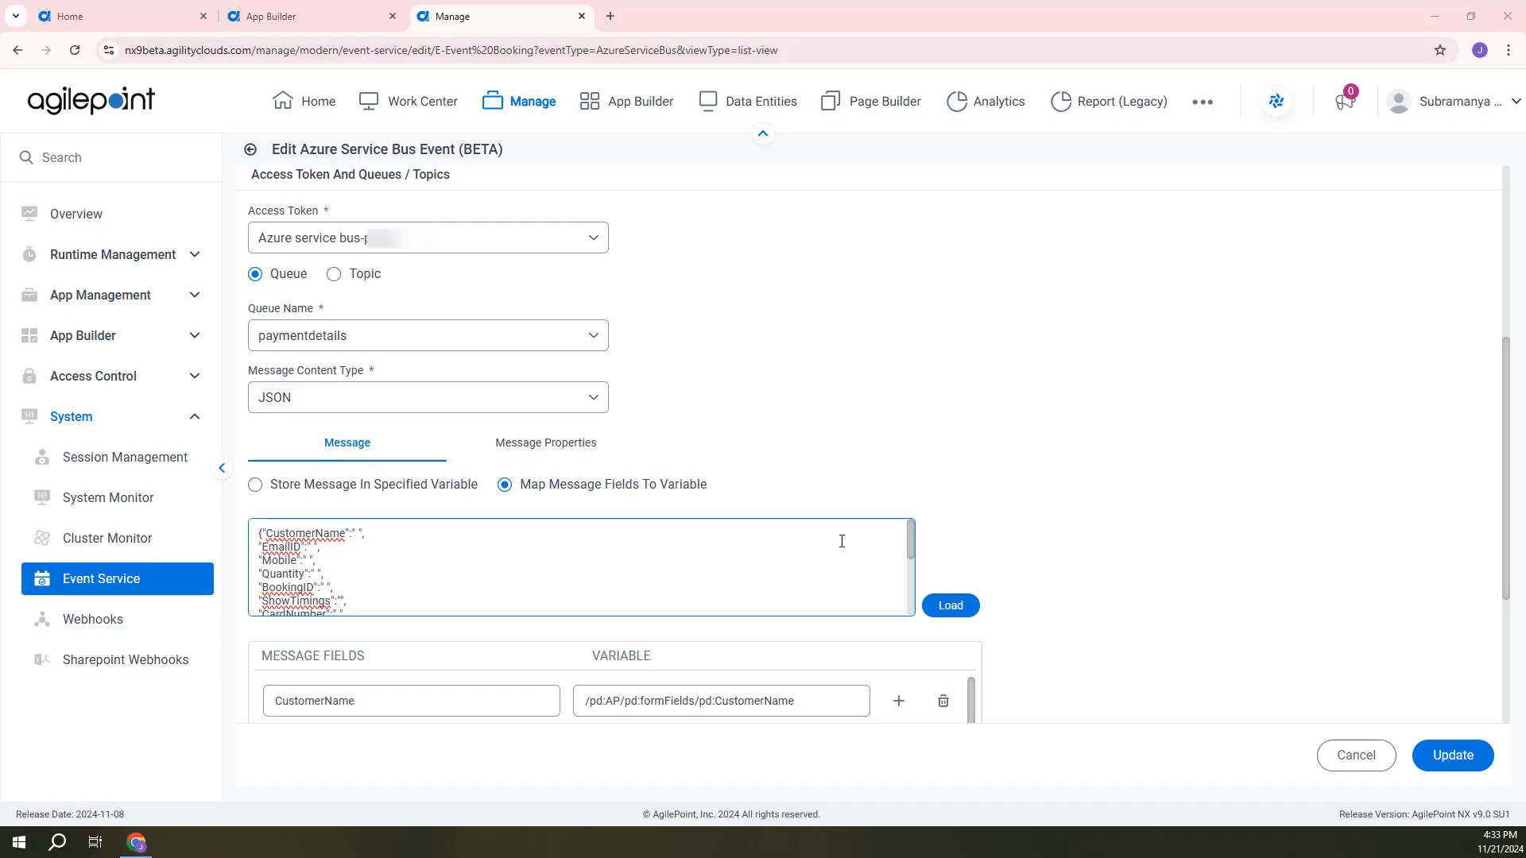
scroll(954, 494, down, 3)
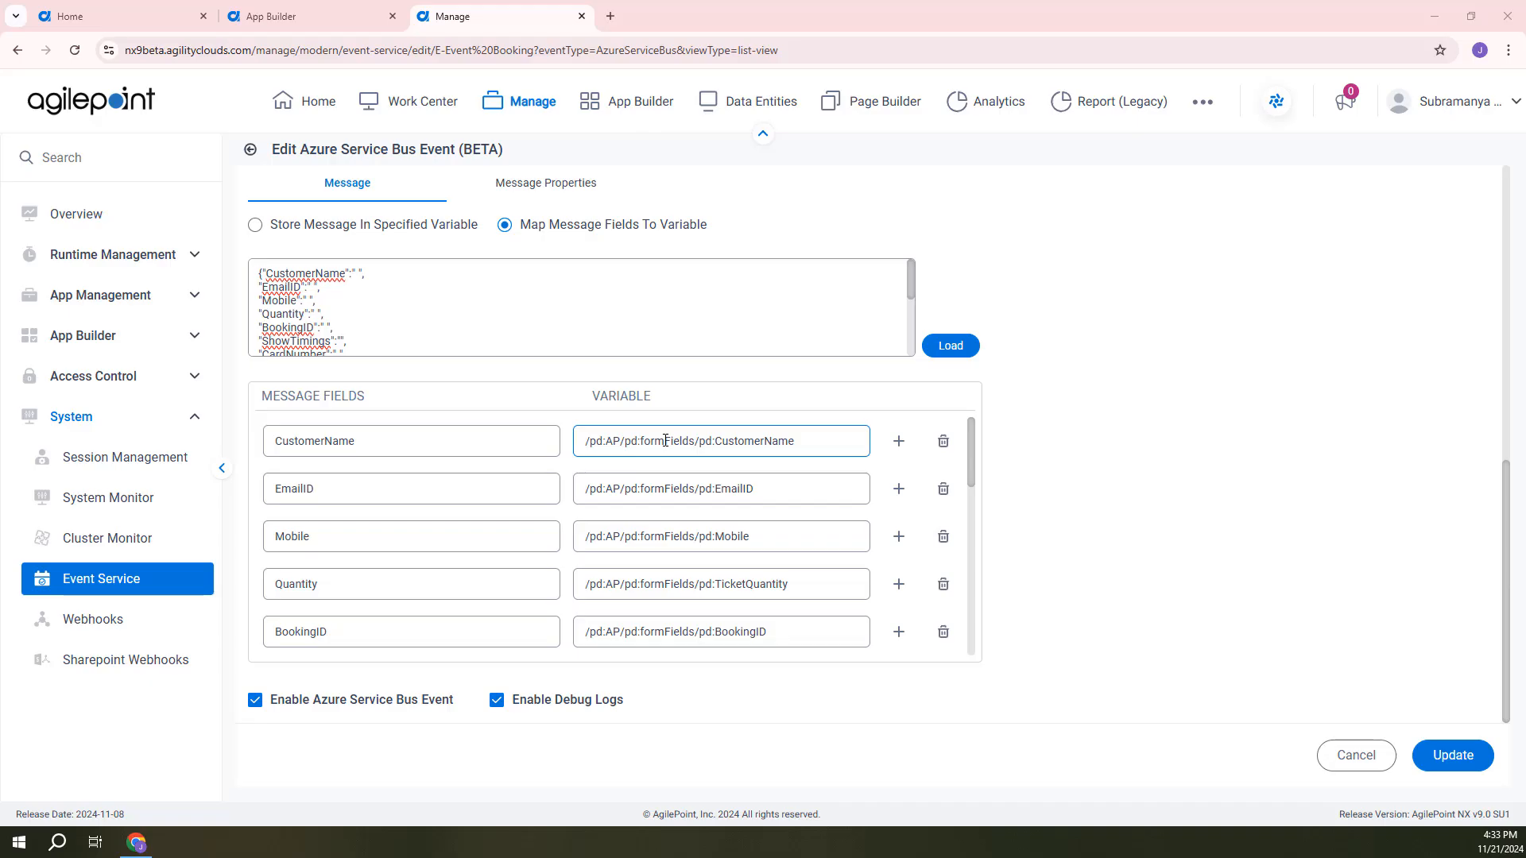
scroll(665, 440, down, 2)
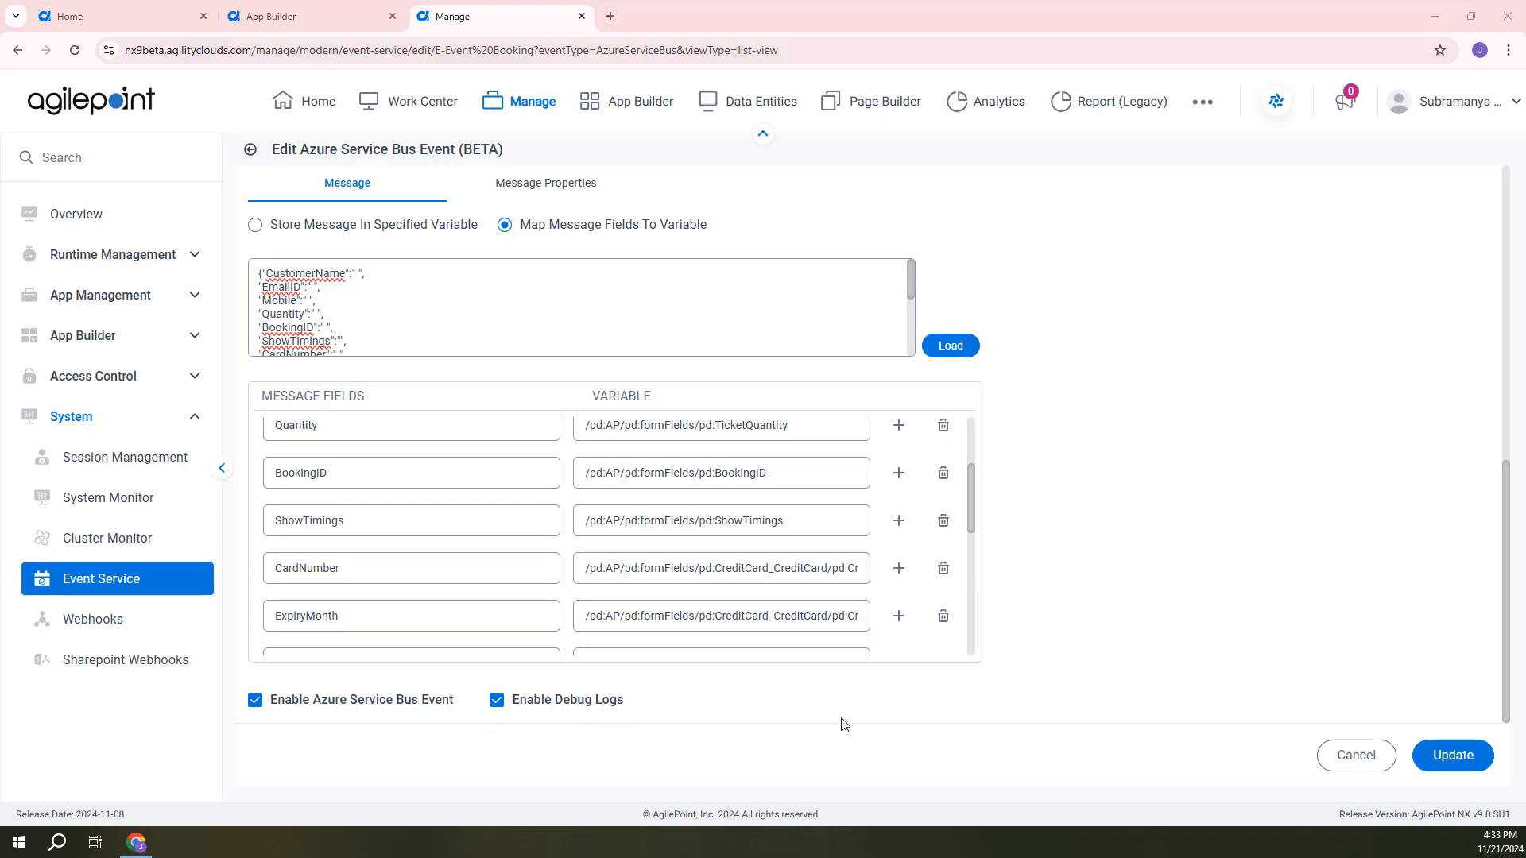
scroll(844, 724, up, 10)
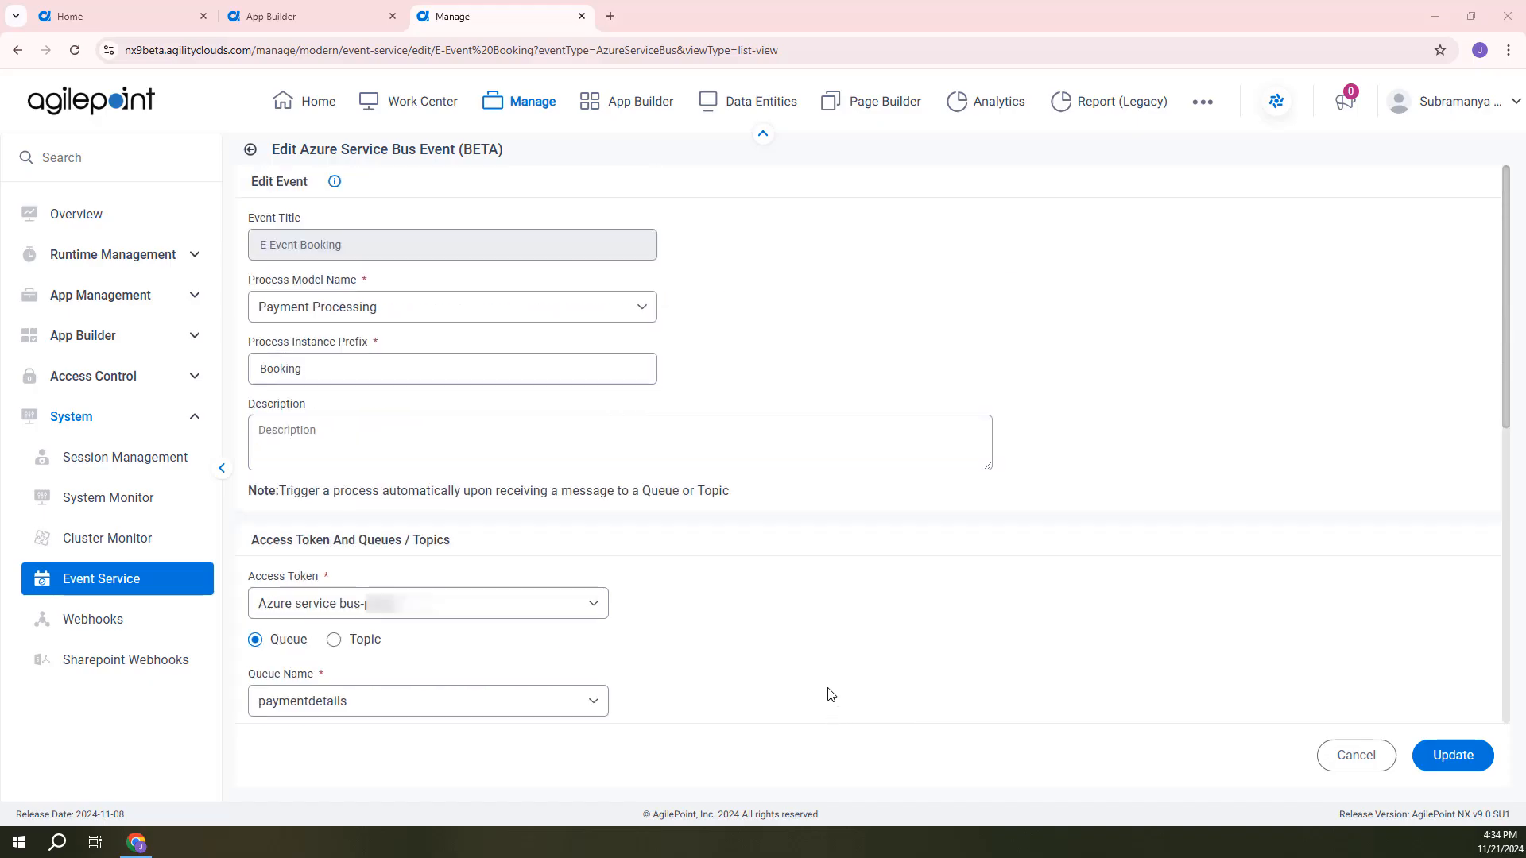
click(812, 466)
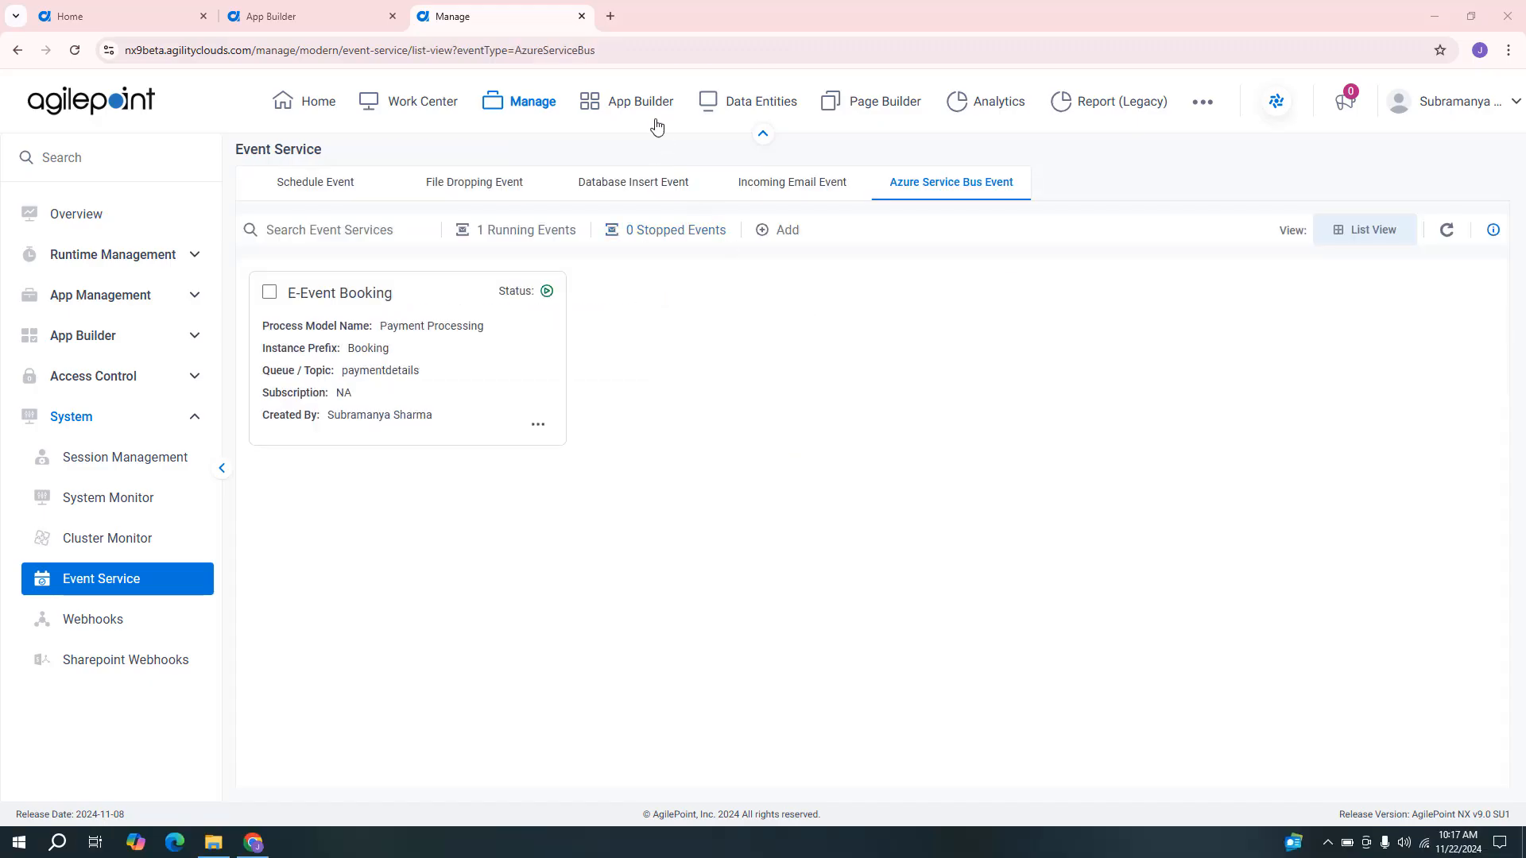
Open the E-Event Booking form in a new browser tab using its copied link.
click(612, 14)
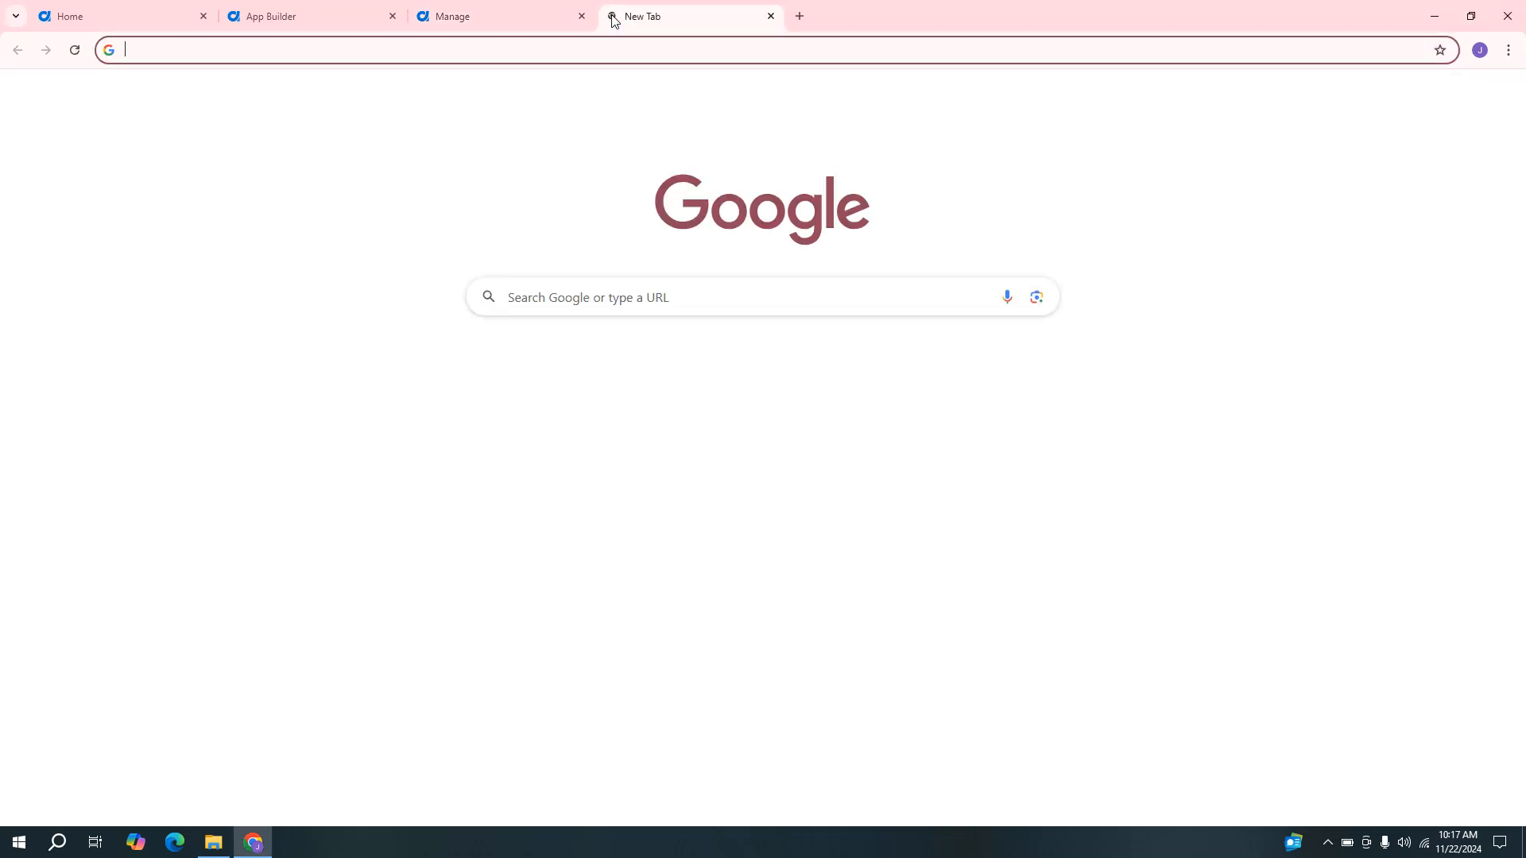
text(https://nx9beta.agilityclouds.com/appbuilder/forms?code=AE27D481D7F1988C11FFA24E0E9703C7&Process=E-Event Booking)
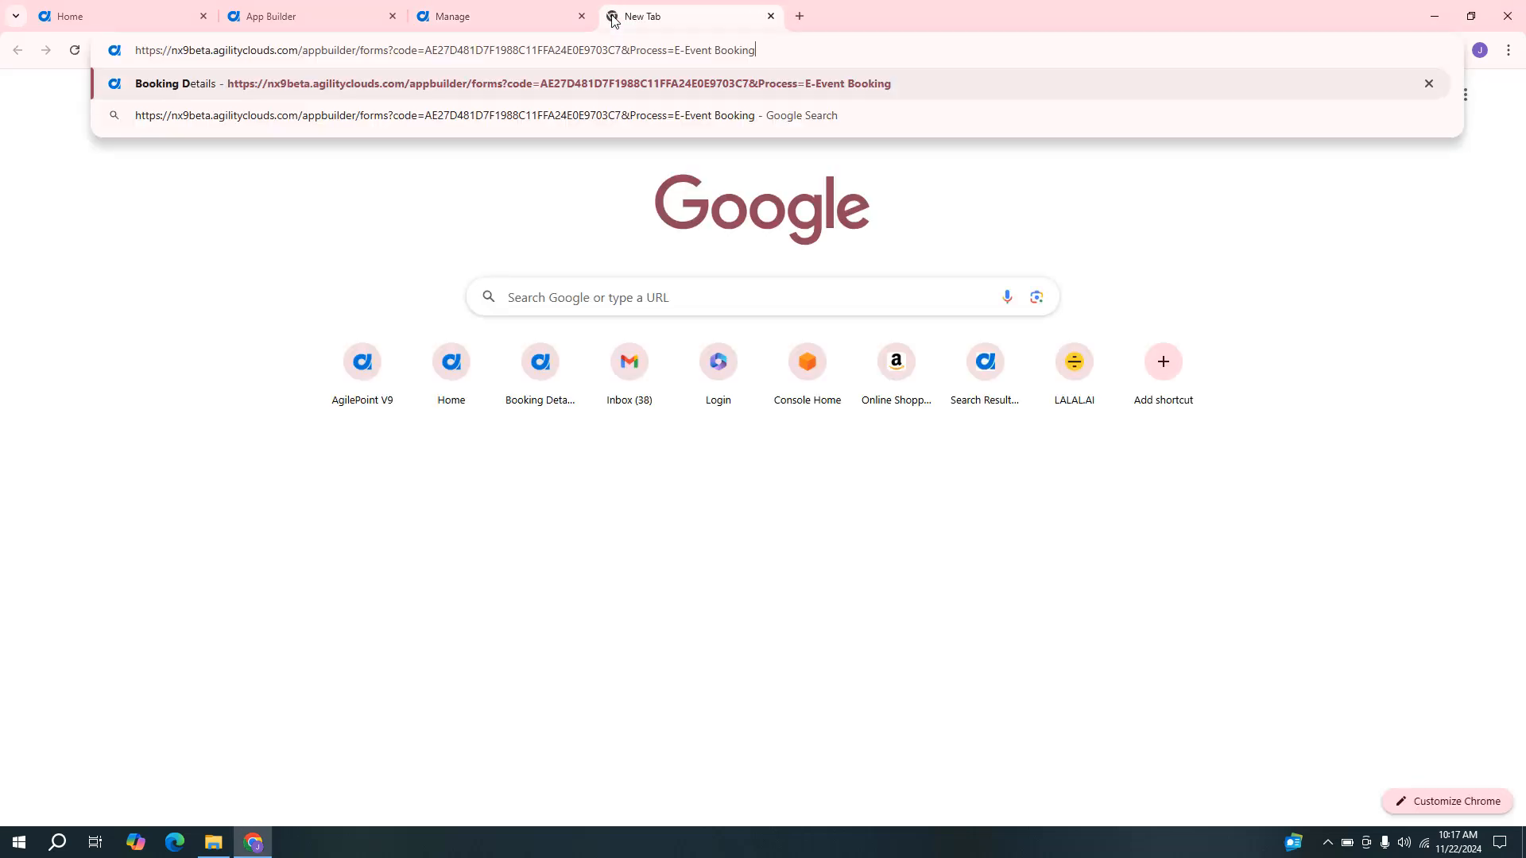
key(Return)
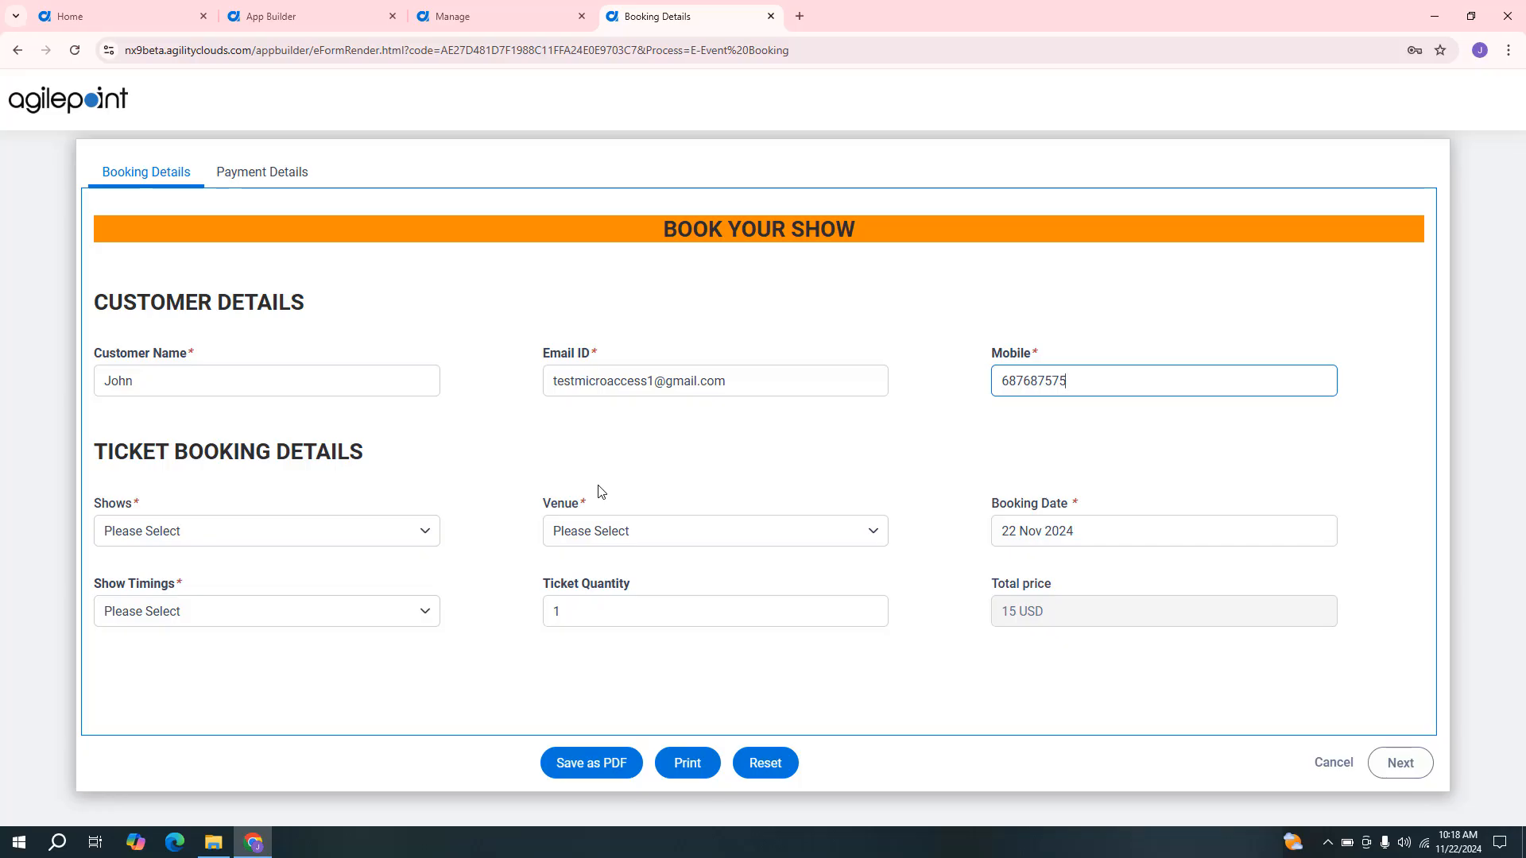
Choose Death of a Salesman as the show and Dolby Theatre as the venue.
click(397, 530)
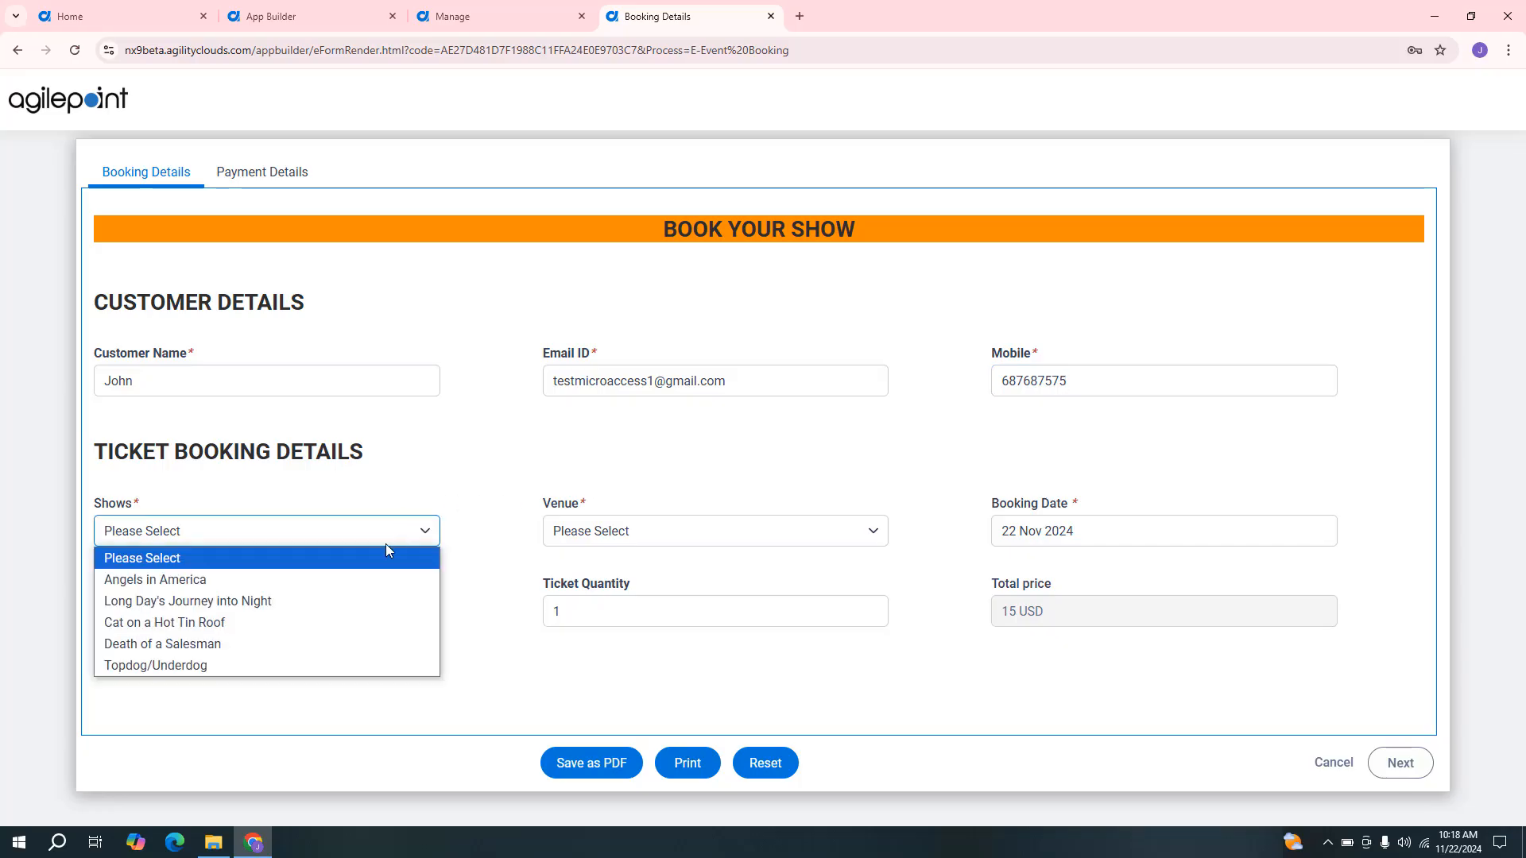
click(312, 645)
click(642, 534)
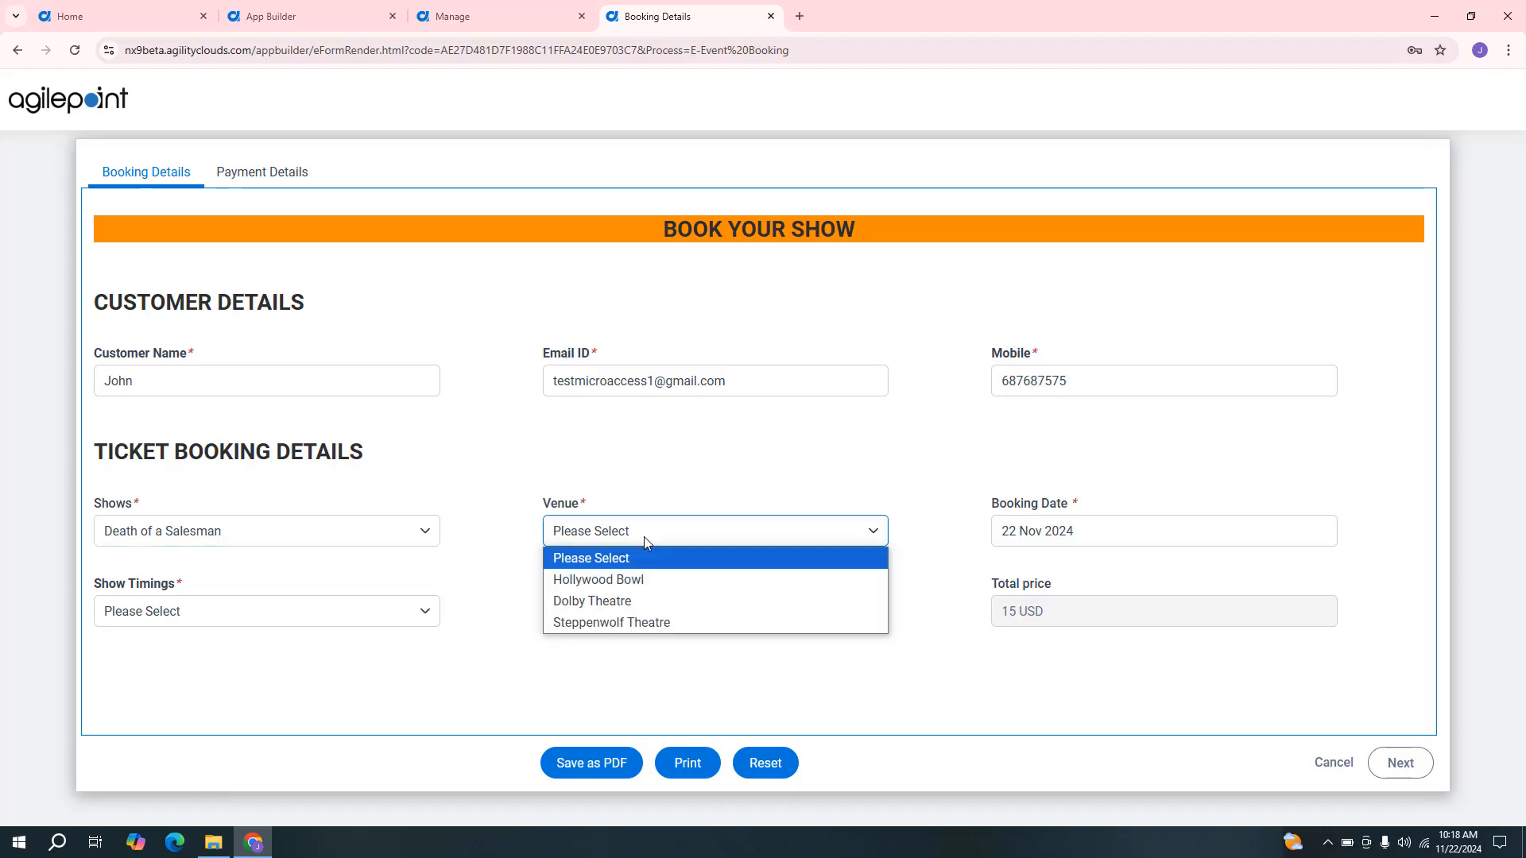
click(638, 601)
Schedule the booking for 23 Nov 2024 at 12:30 PM with a ticket quantity of 3.
click(1065, 533)
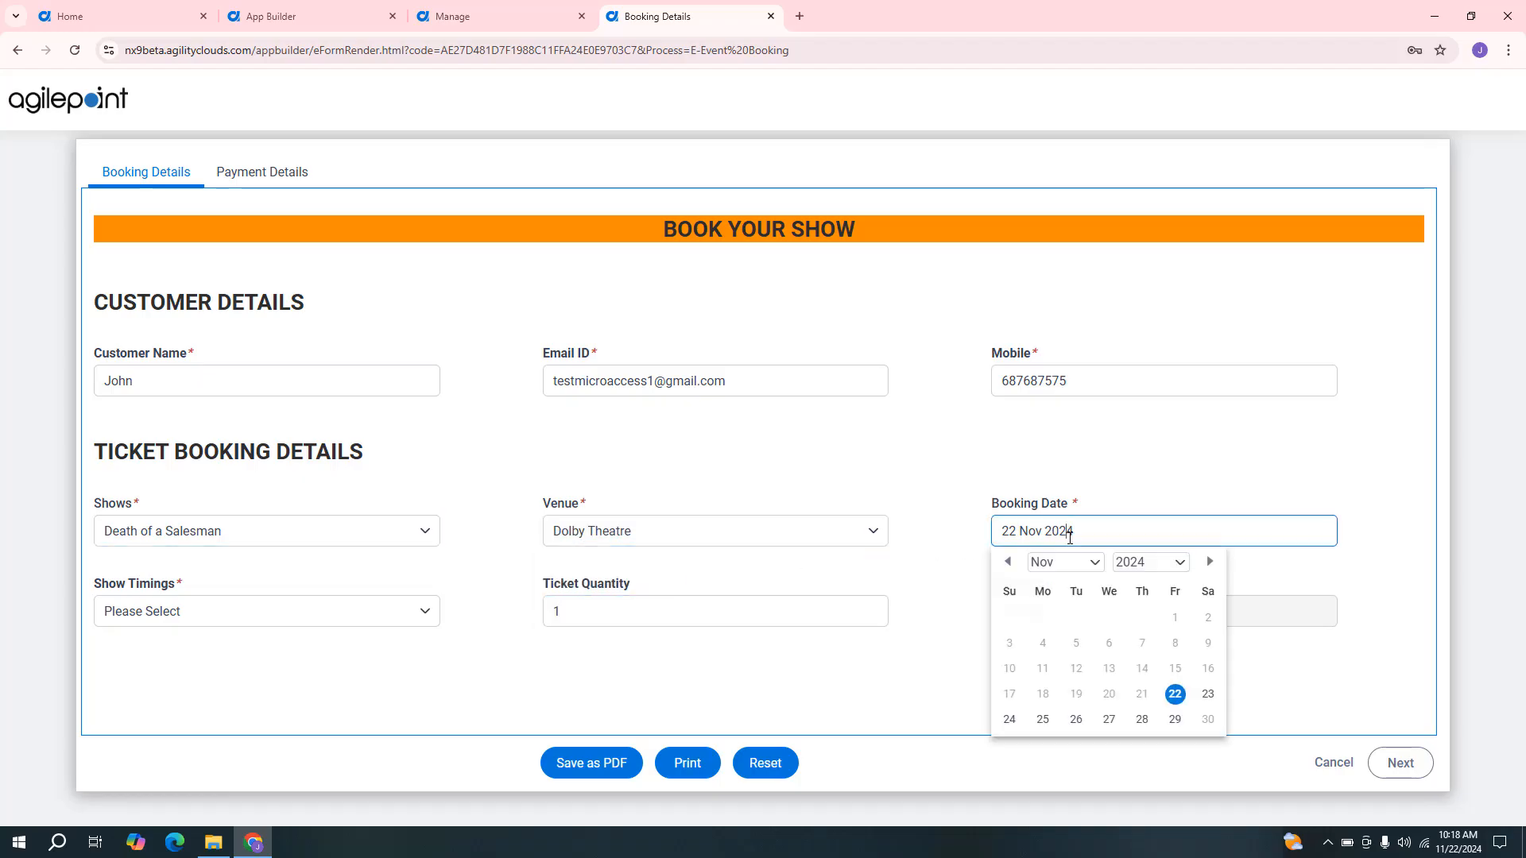
click(1207, 693)
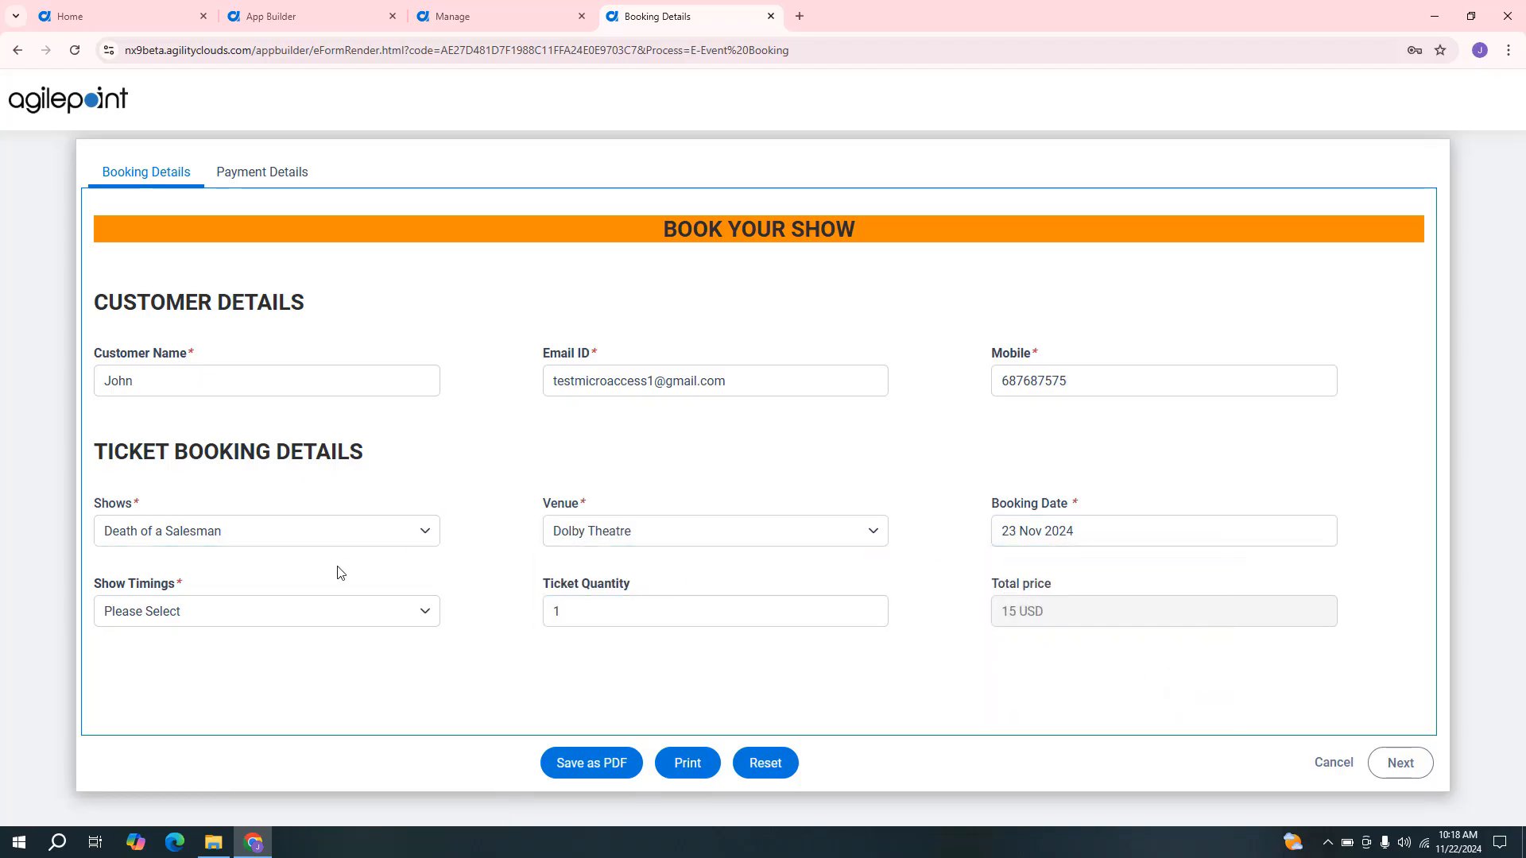
click(275, 614)
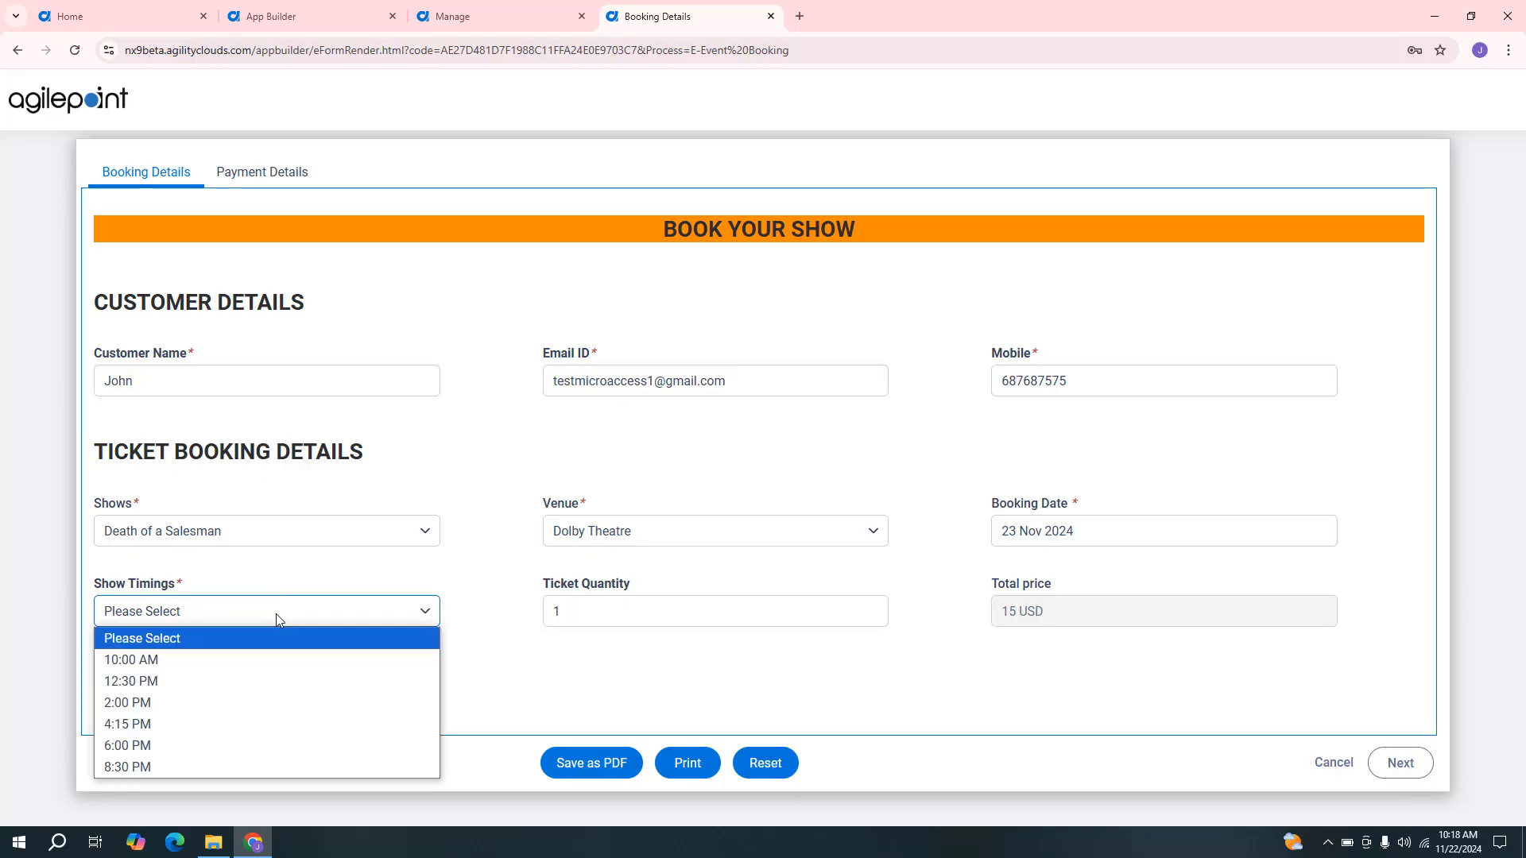
click(235, 688)
click(583, 617)
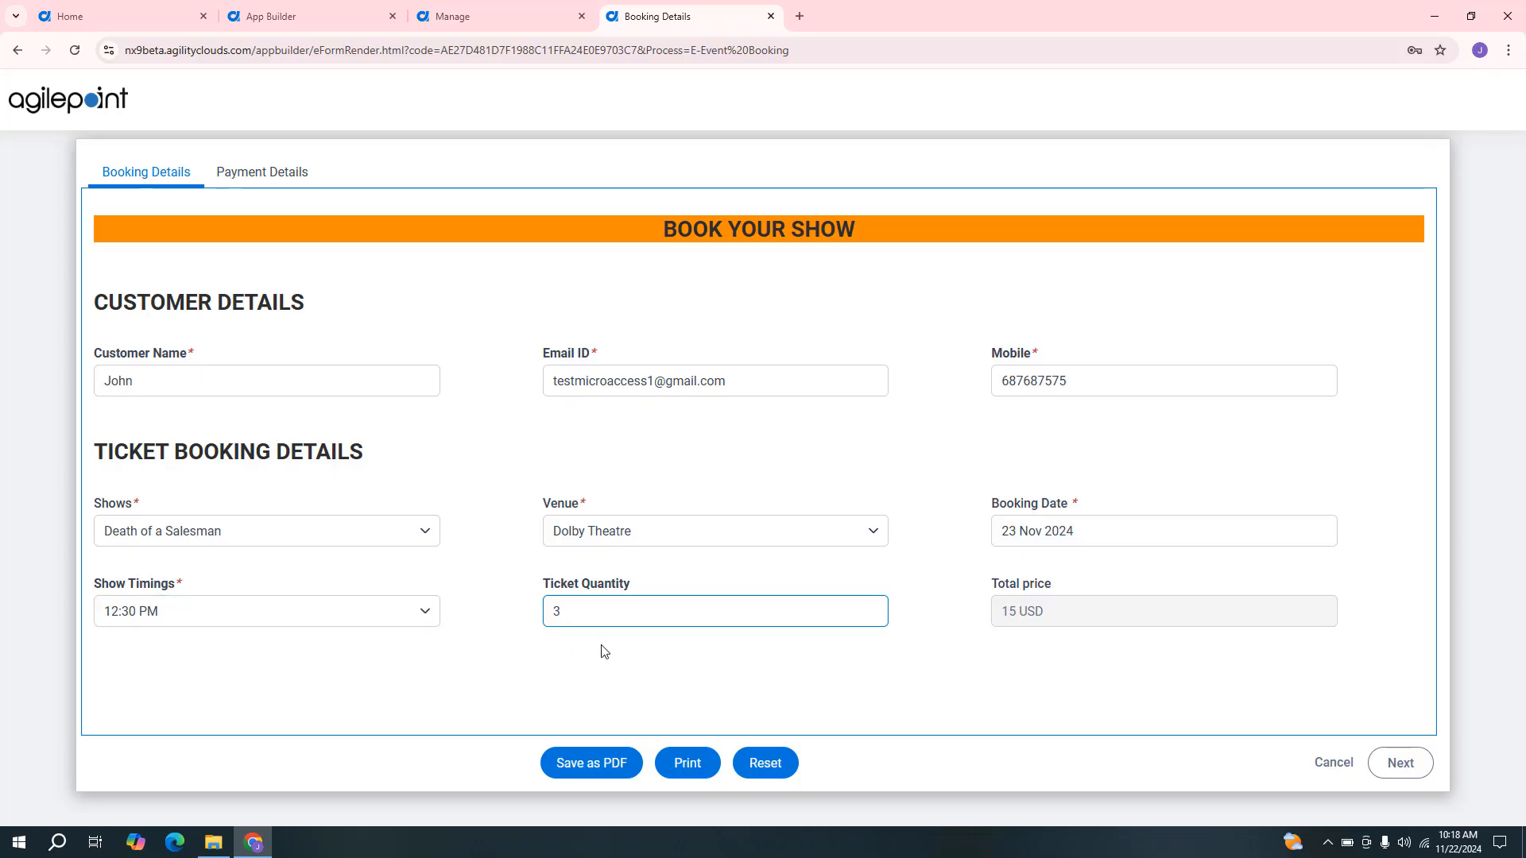
Continue to the payment details, choose VISA as the card type, and enter the card number.
click(1400, 765)
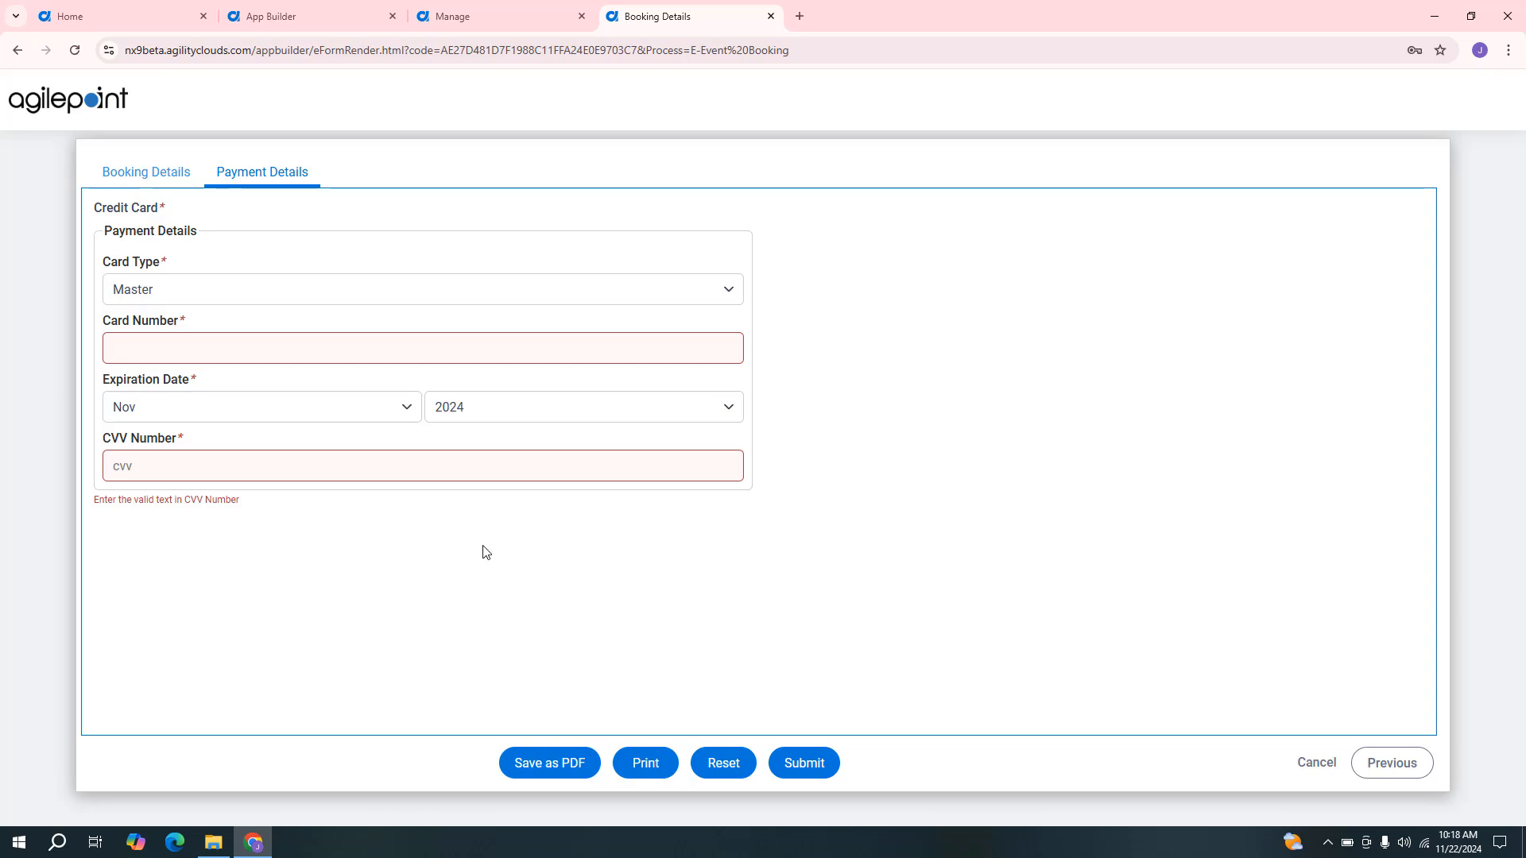
click(362, 294)
click(318, 338)
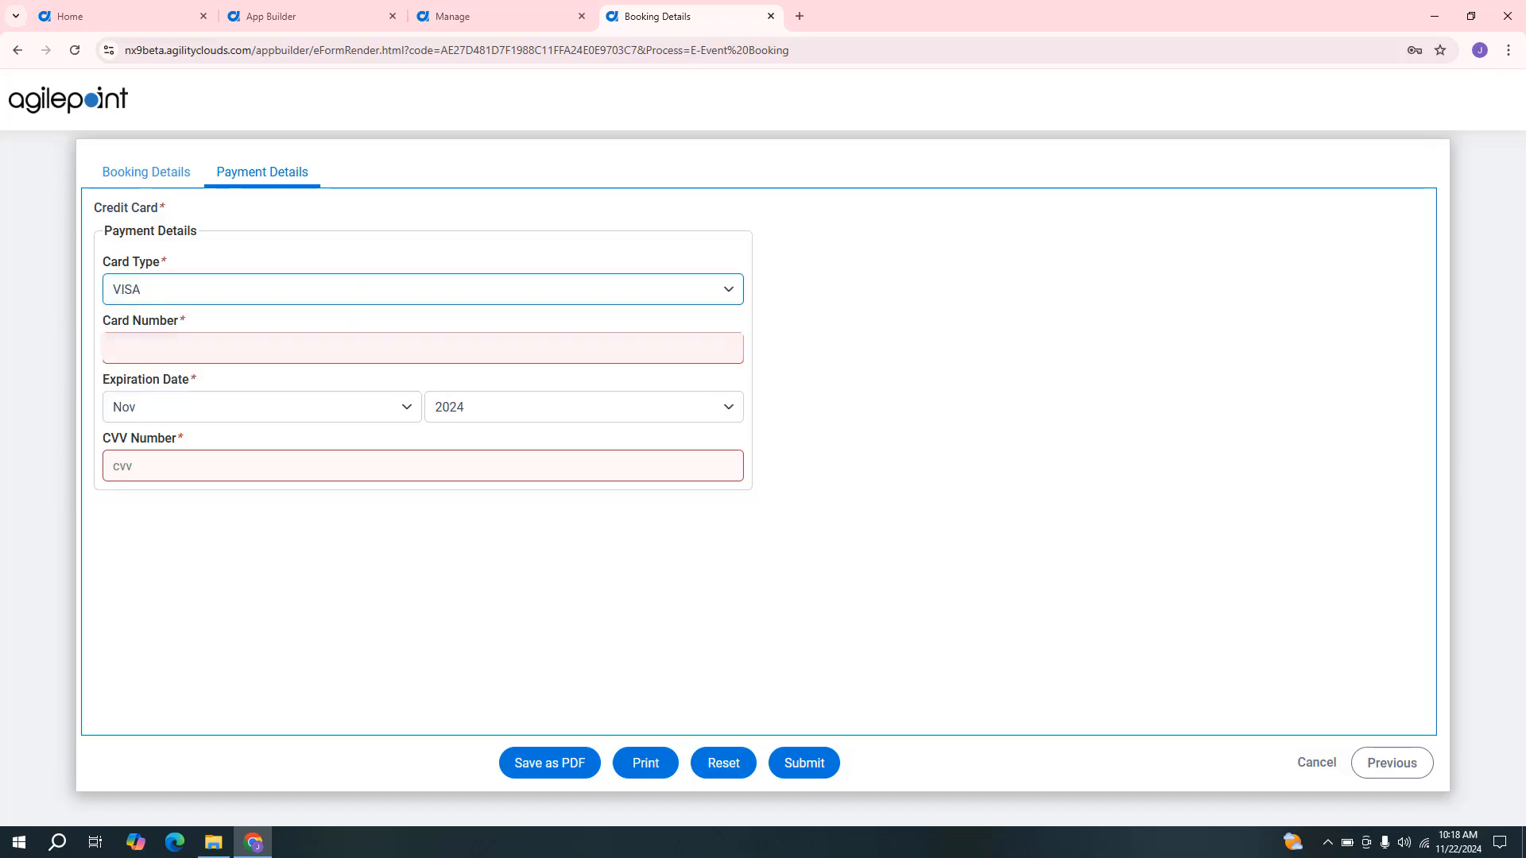
click(521, 348)
key(ctrl+v)
Set the card's expiration date to Apr 2034, enter the CVV number, and submit the booking.
click(530, 407)
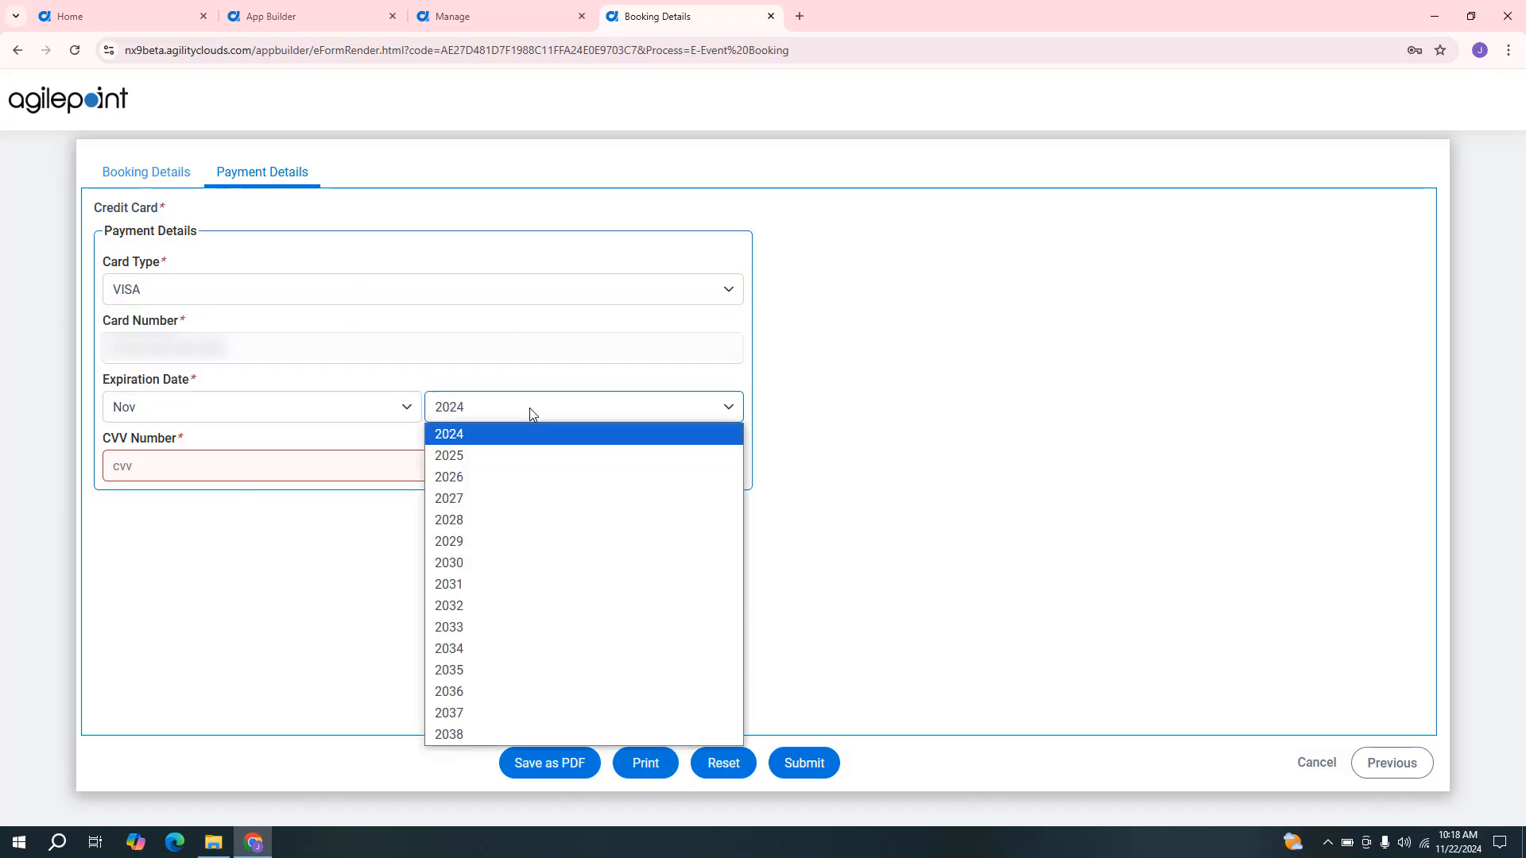
click(504, 661)
click(395, 415)
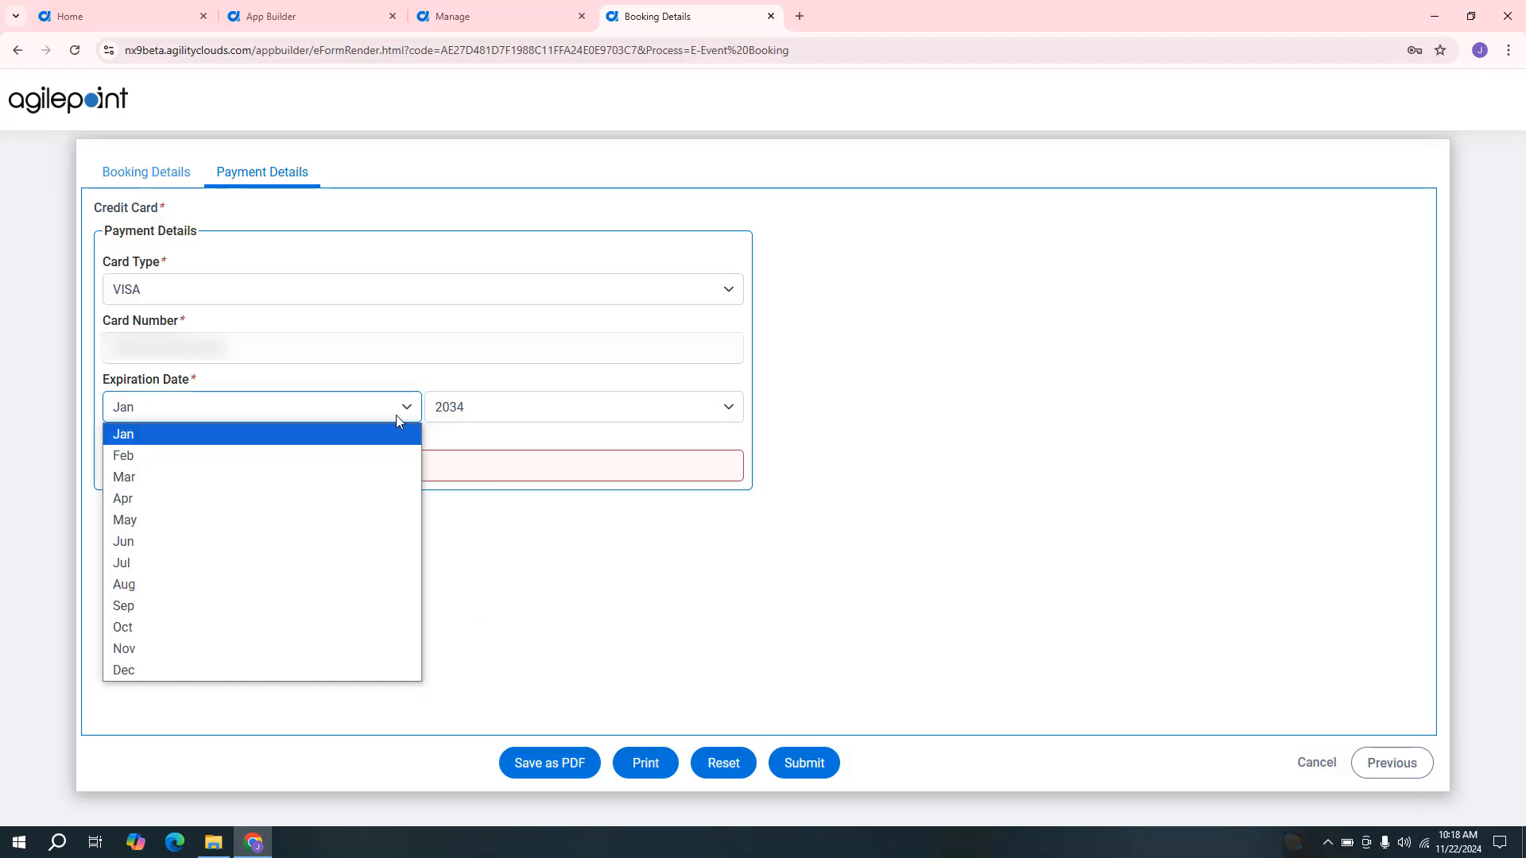
click(310, 501)
click(650, 460)
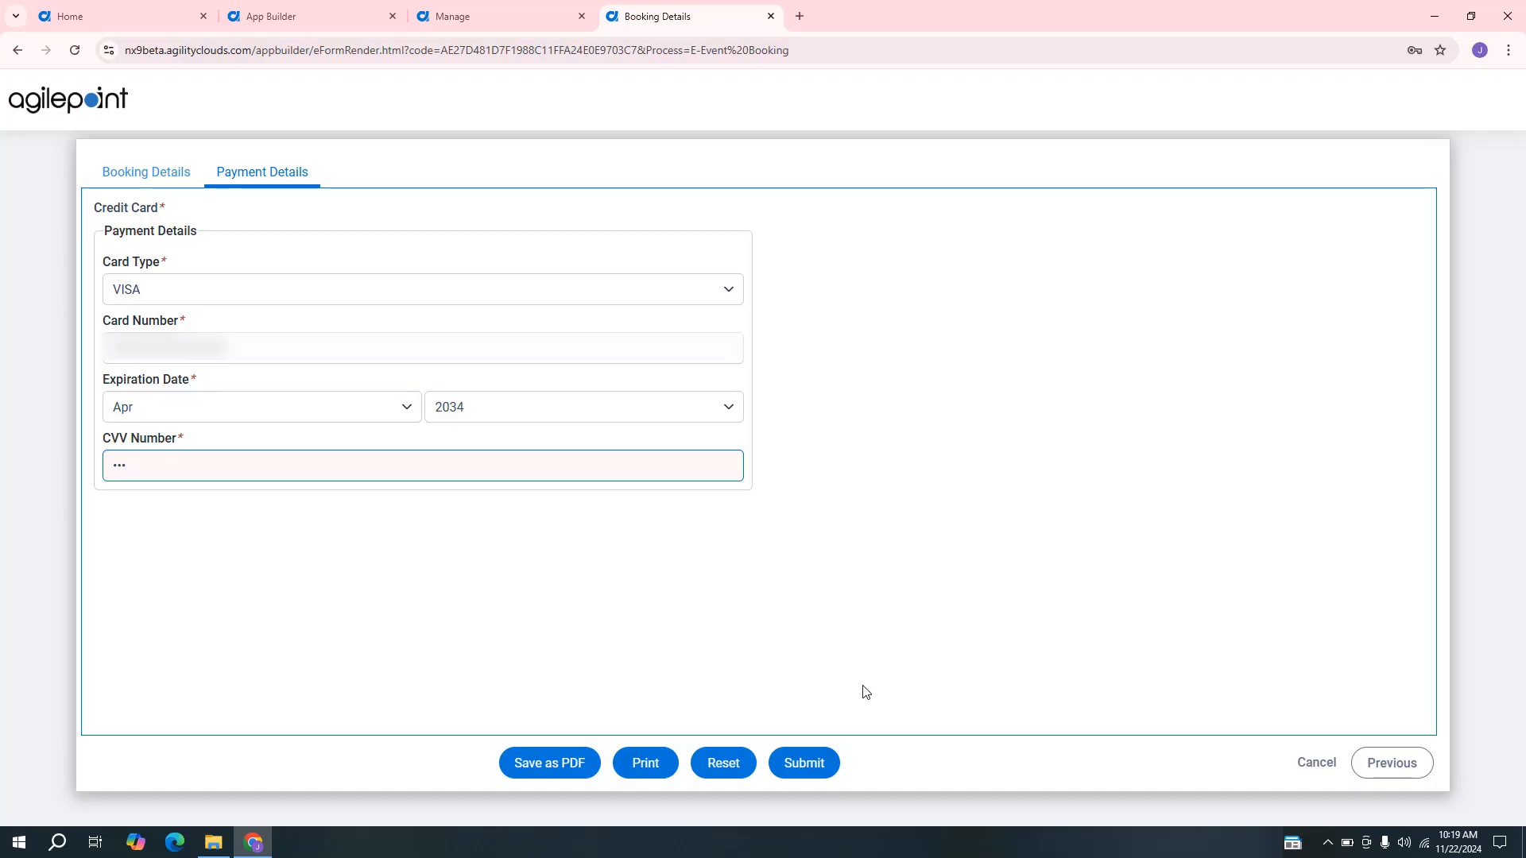
click(815, 765)
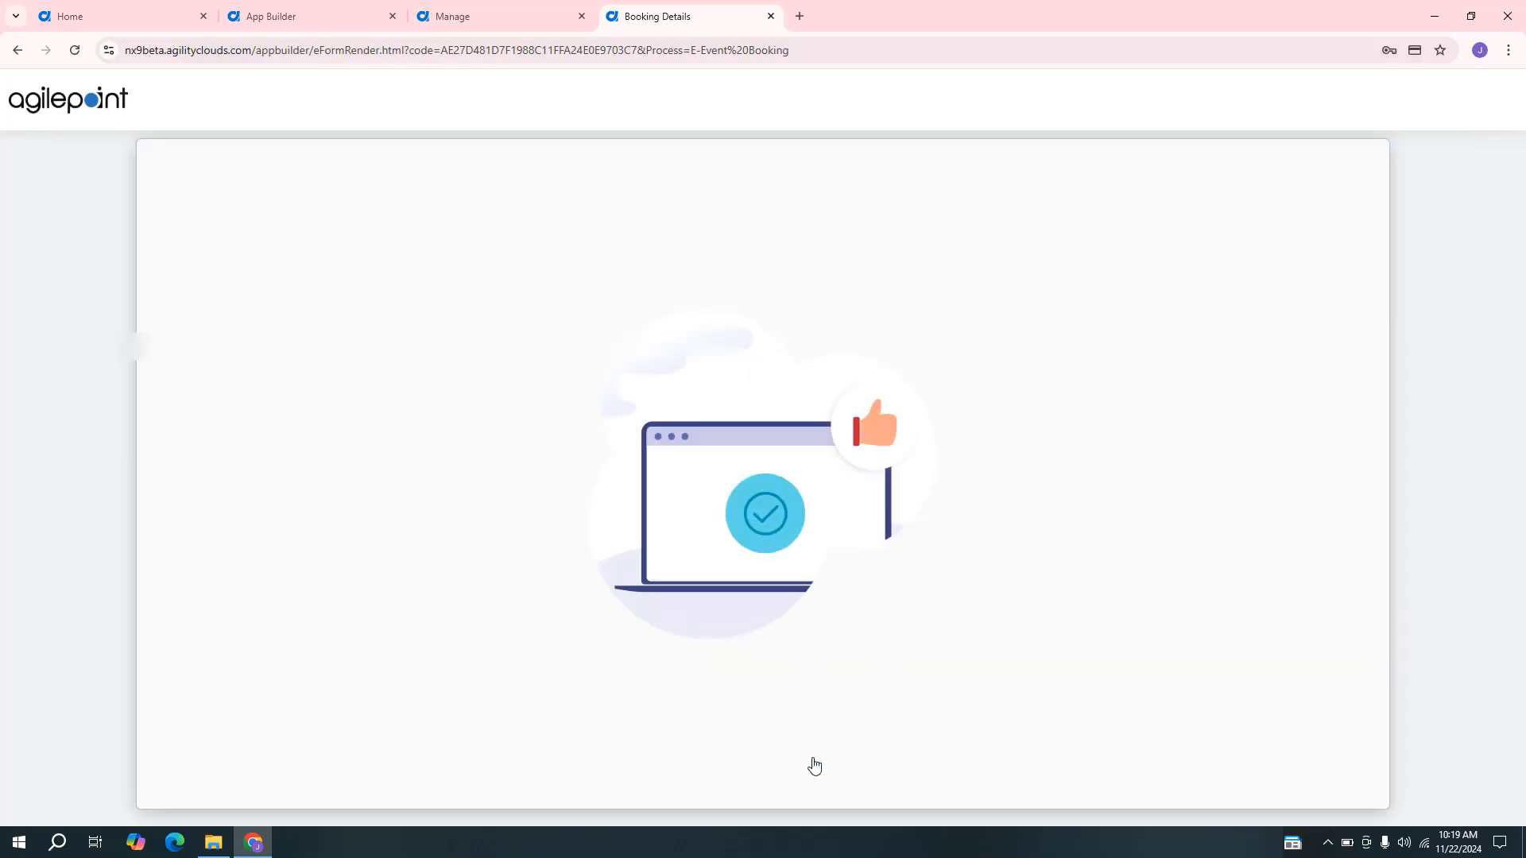
click(770, 17)
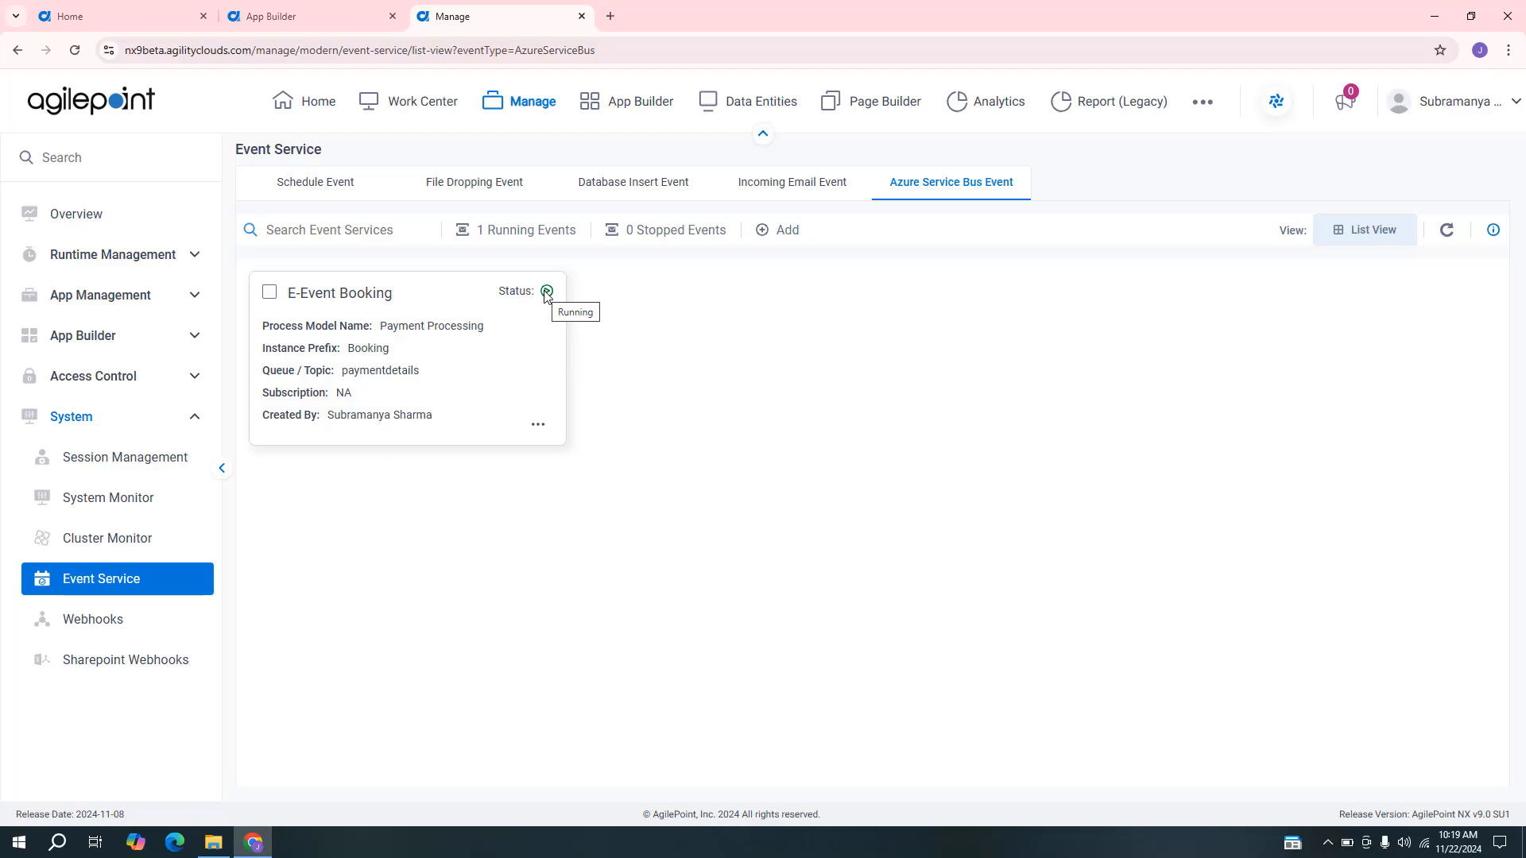
Open the runtime process list and set its filter to the Payment Processing Application.
click(193, 254)
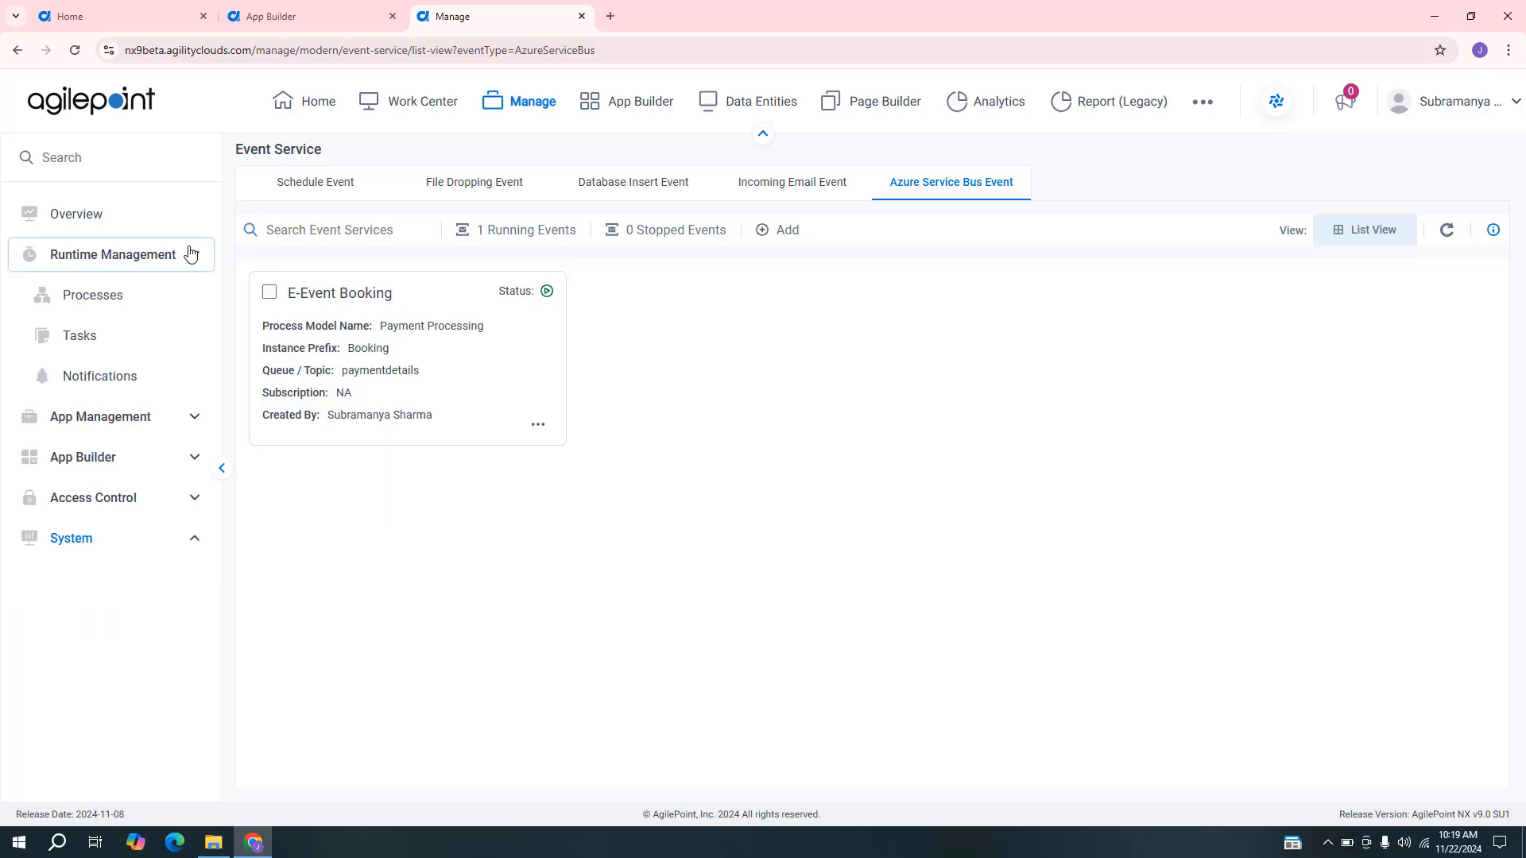
click(131, 297)
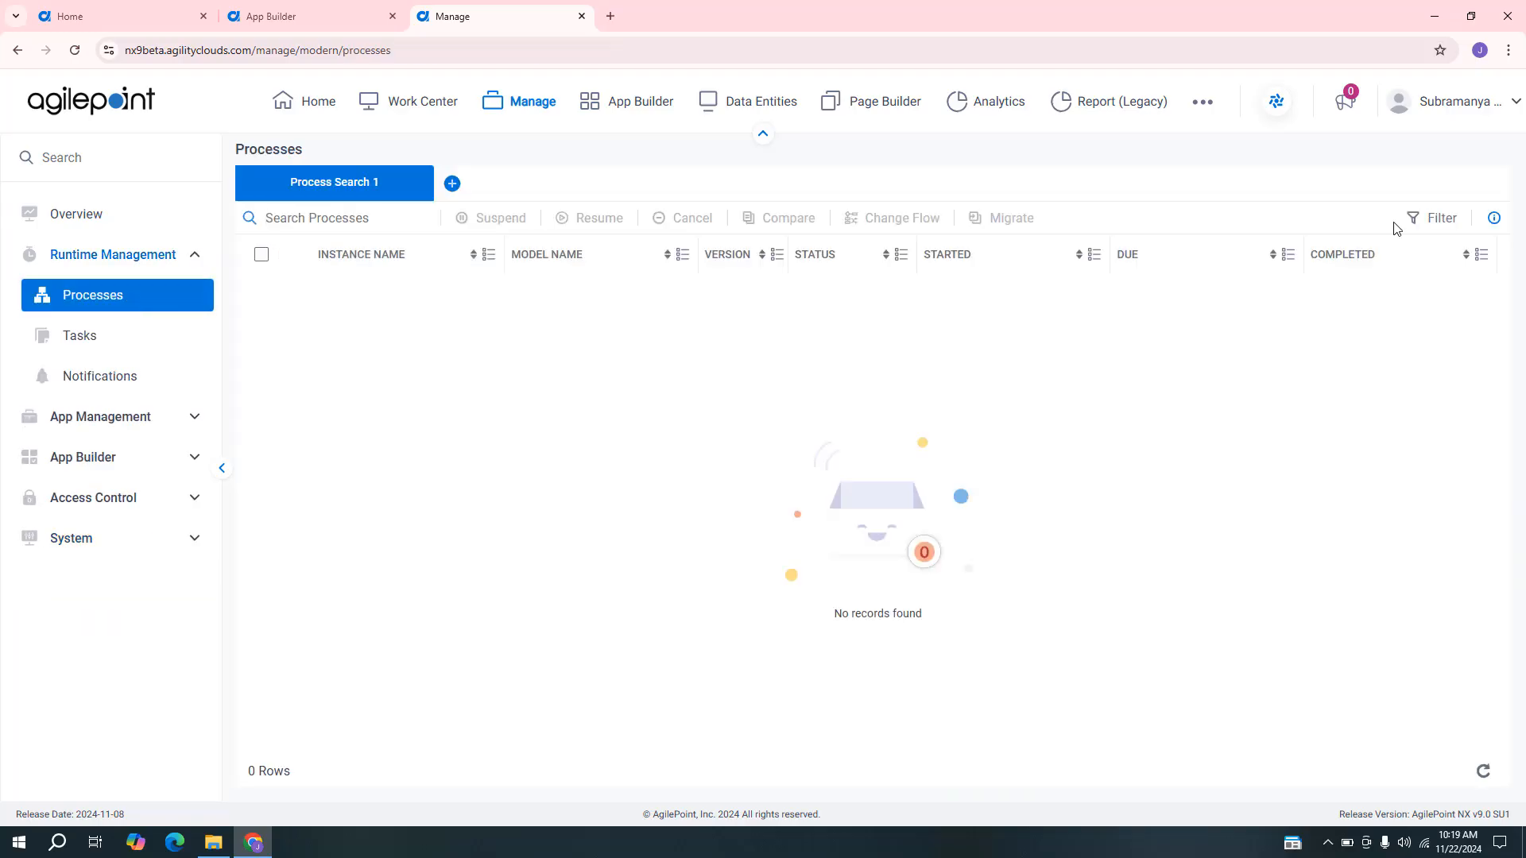
click(1423, 219)
click(1379, 306)
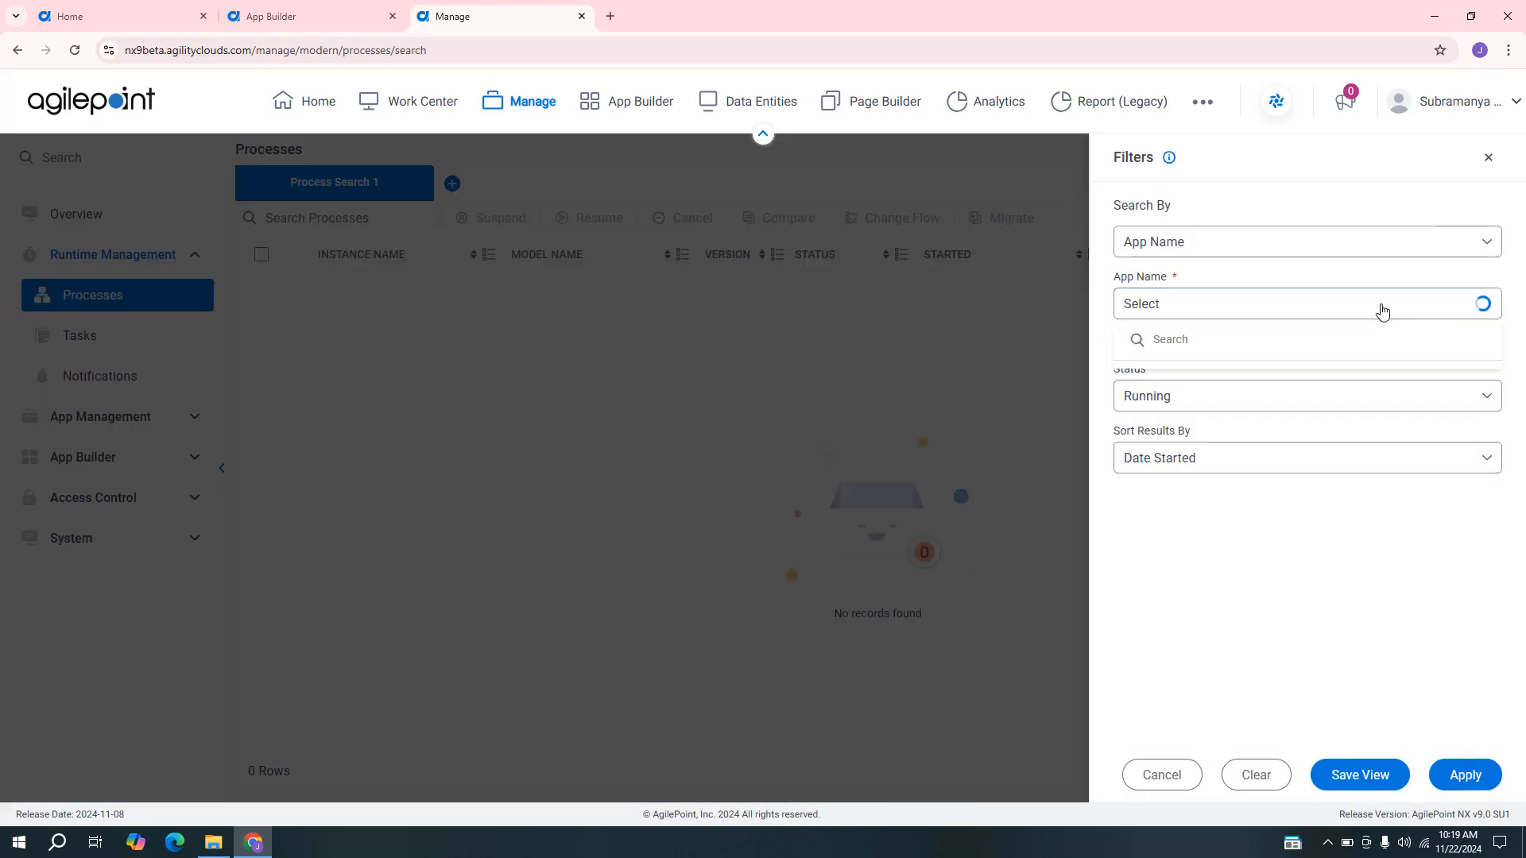
text(paymentr)
key(BackSpace)
click(1318, 379)
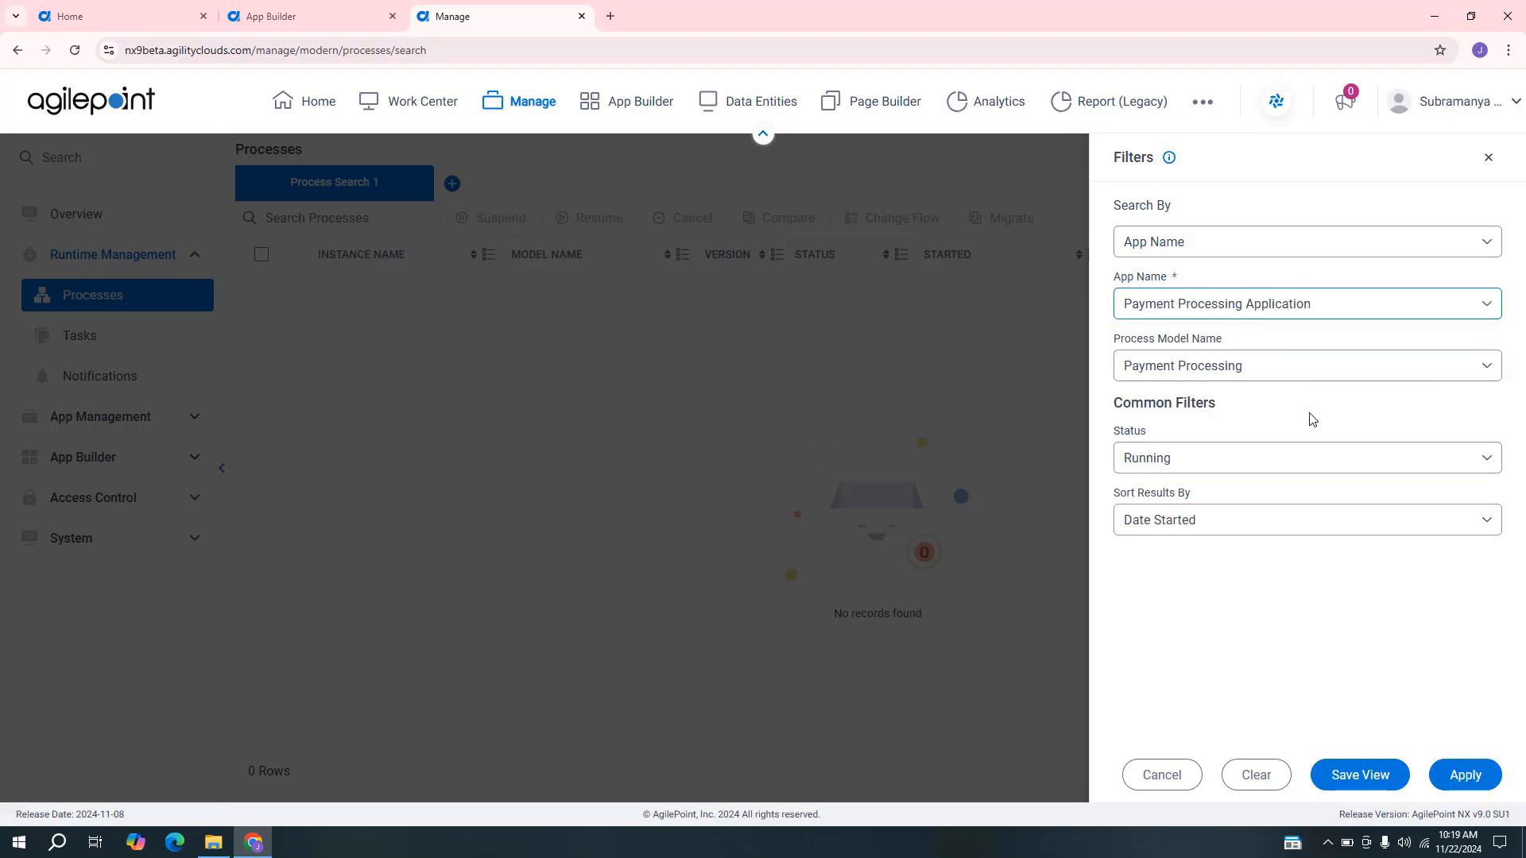
Include the Running, Suspended, Cancelled and Completed statuses in the process filter and apply it.
click(1299, 459)
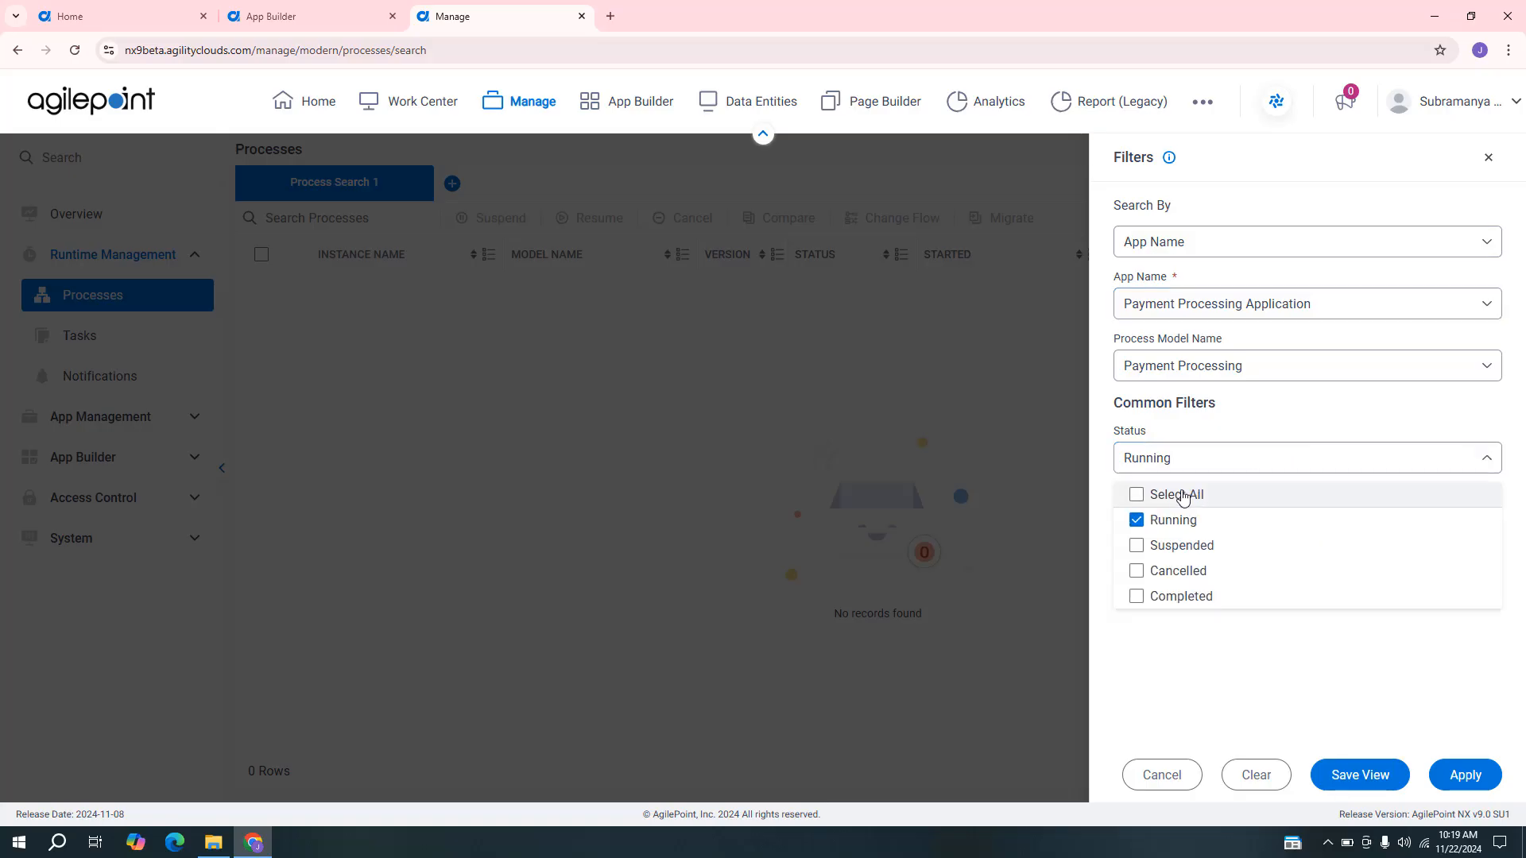
click(1175, 495)
click(1289, 626)
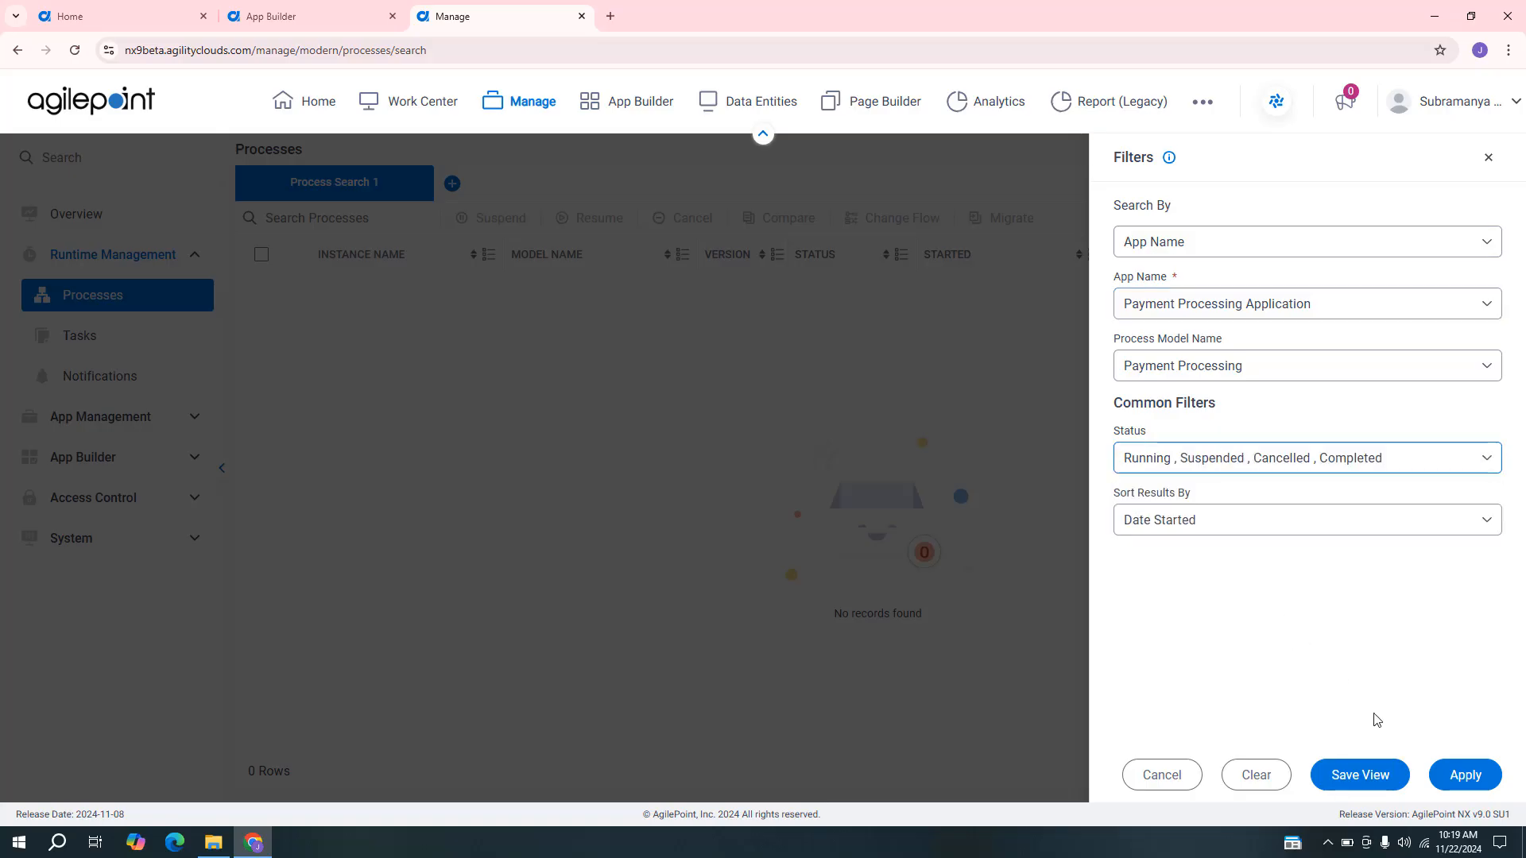
click(1466, 777)
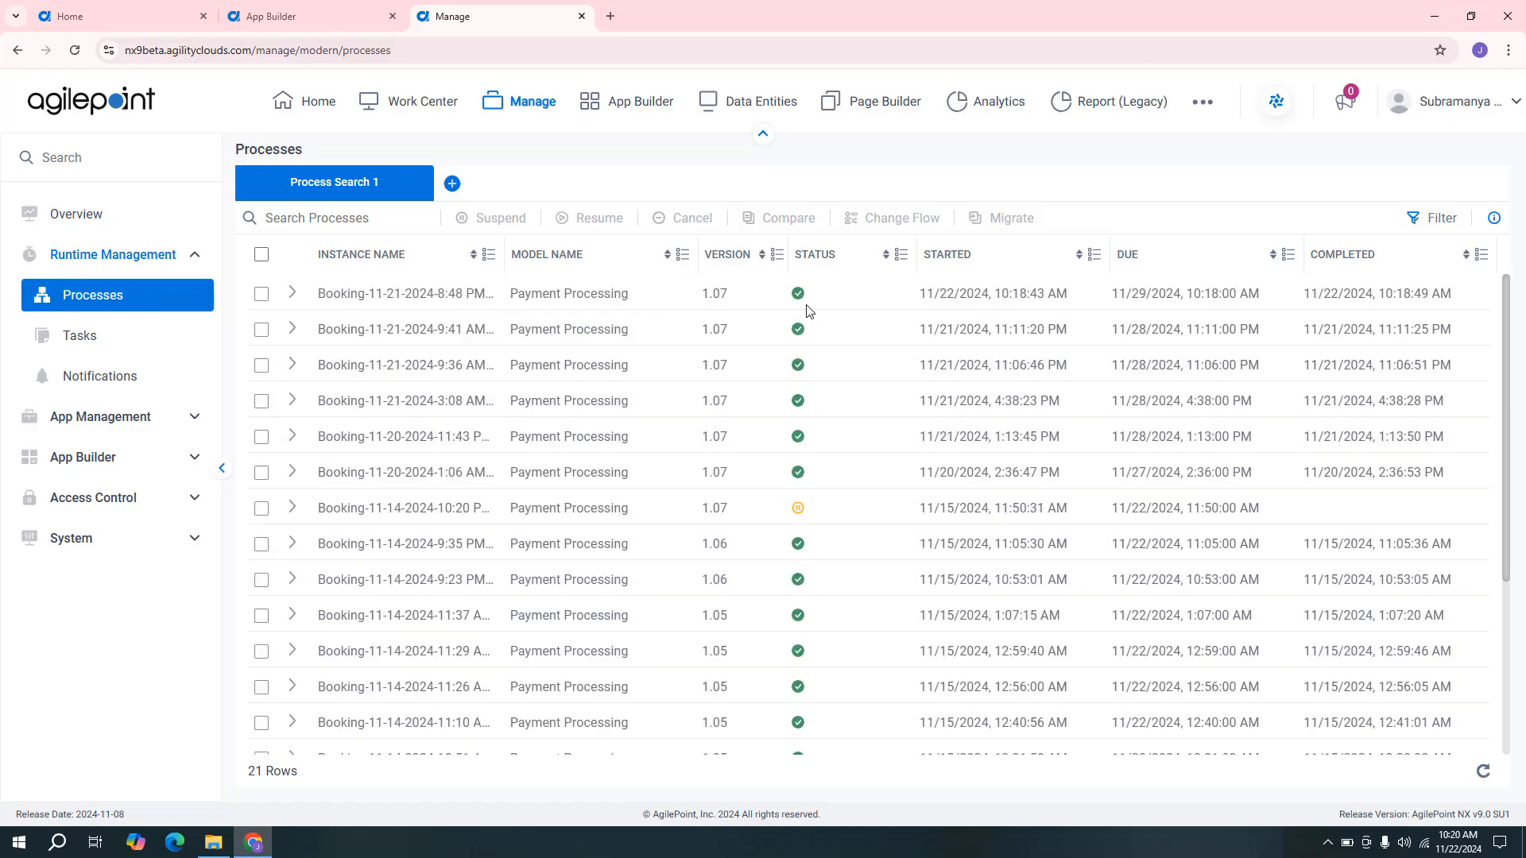
Expand the most recently started booking instance and examine its workflow in the Process Monitor.
click(291, 294)
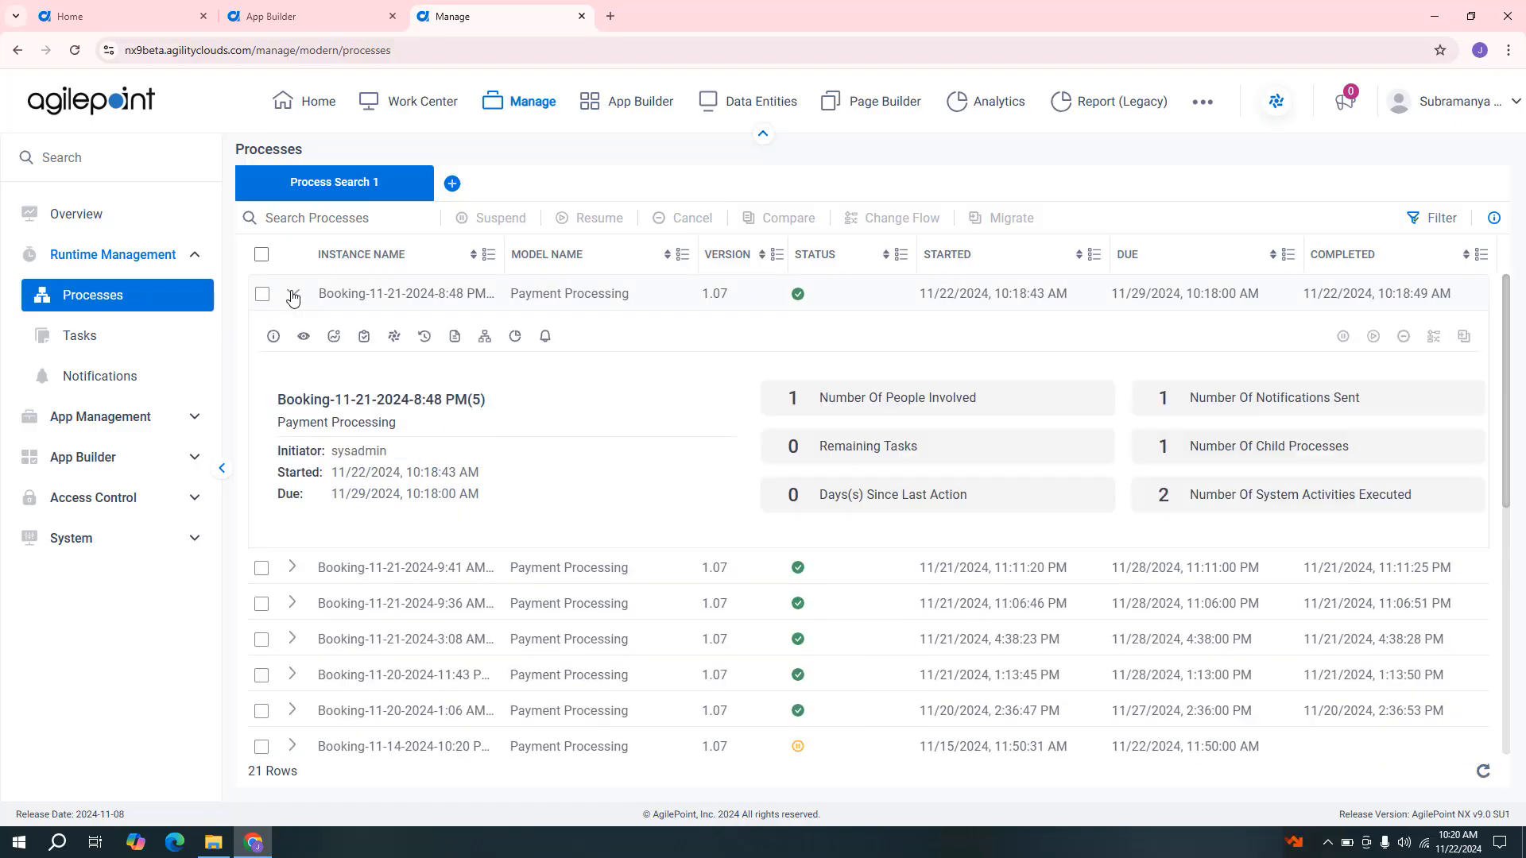
click(302, 337)
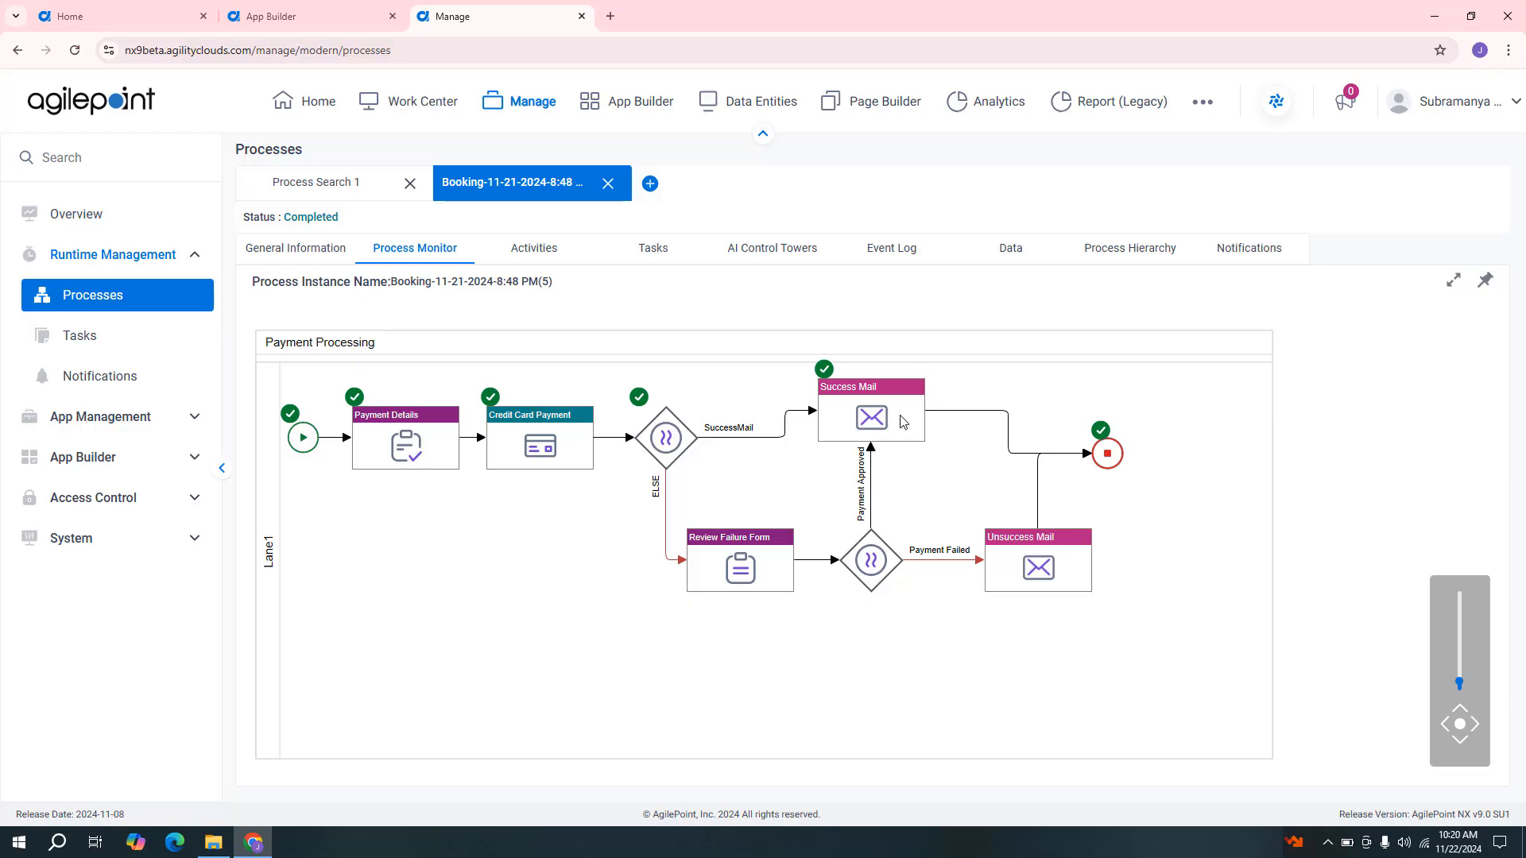
Switch to Gmail in a new browser tab and read the booking confirmation email for Death of a Salesman.
click(611, 16)
text(gma)
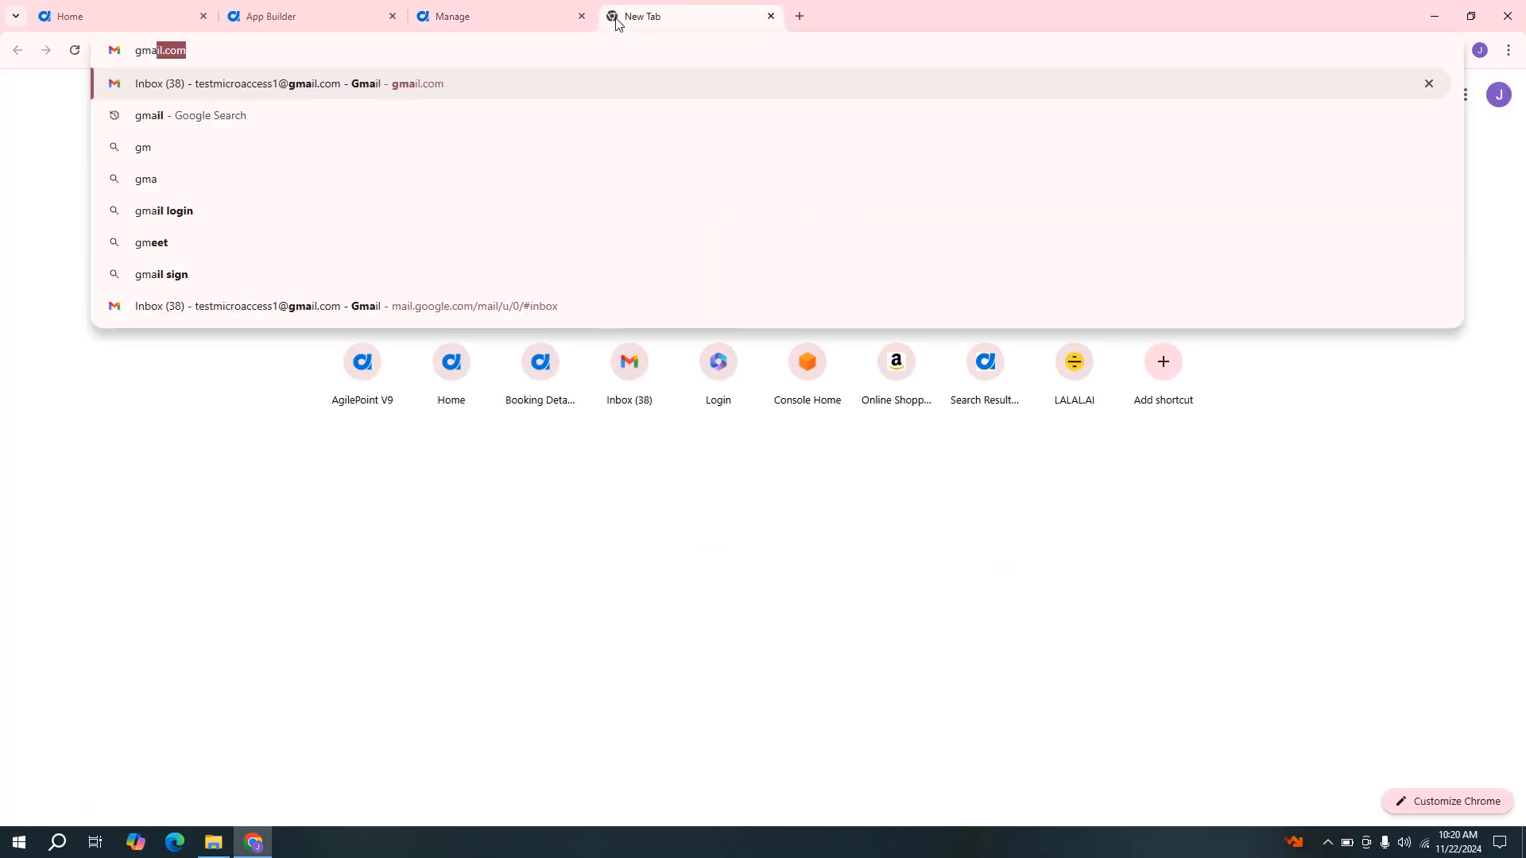
text(i)
key(Return)
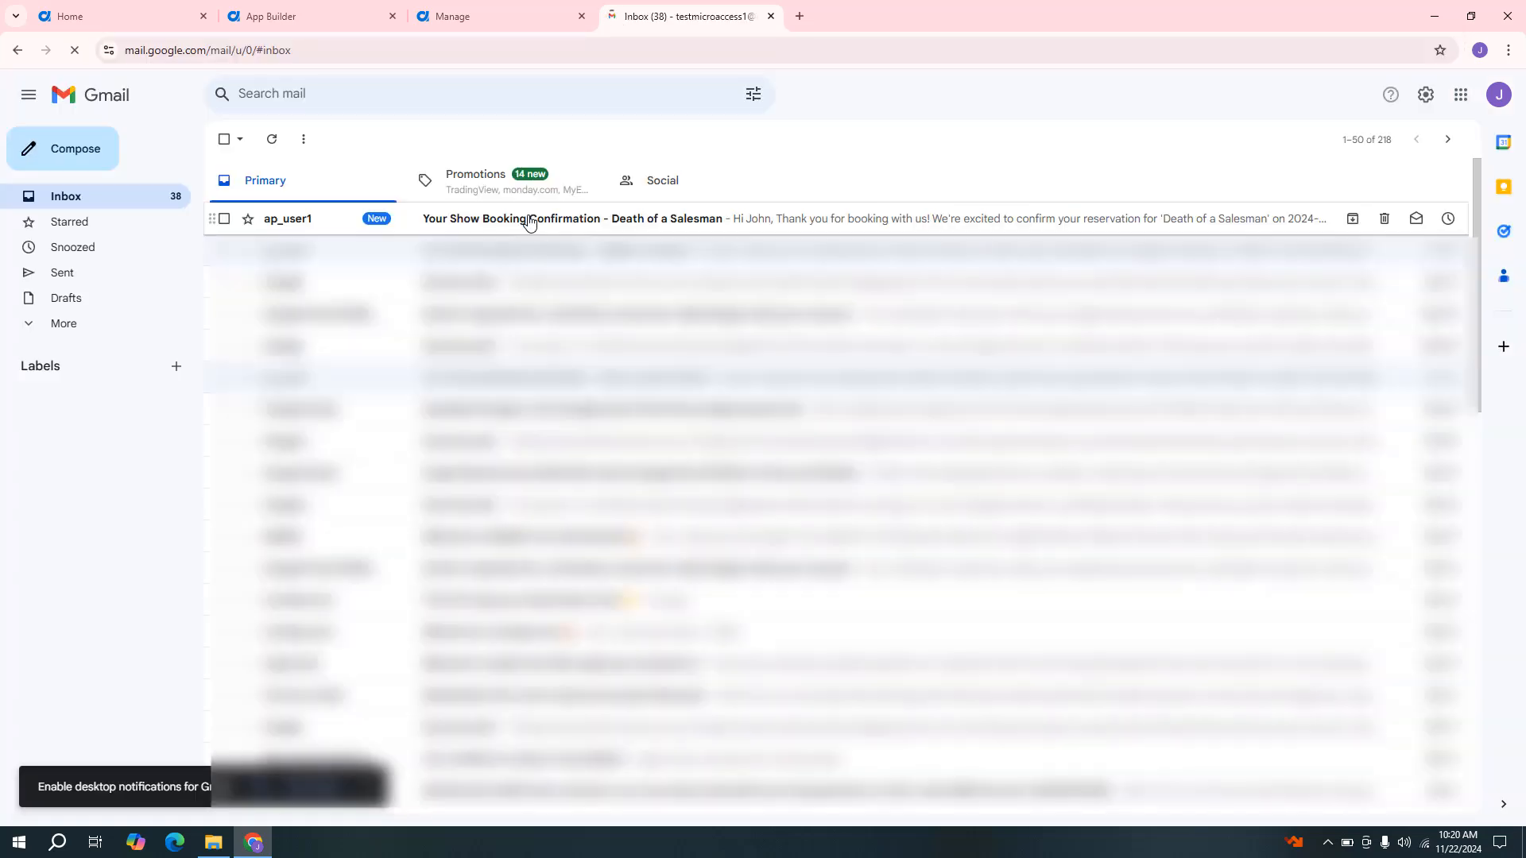
click(530, 221)
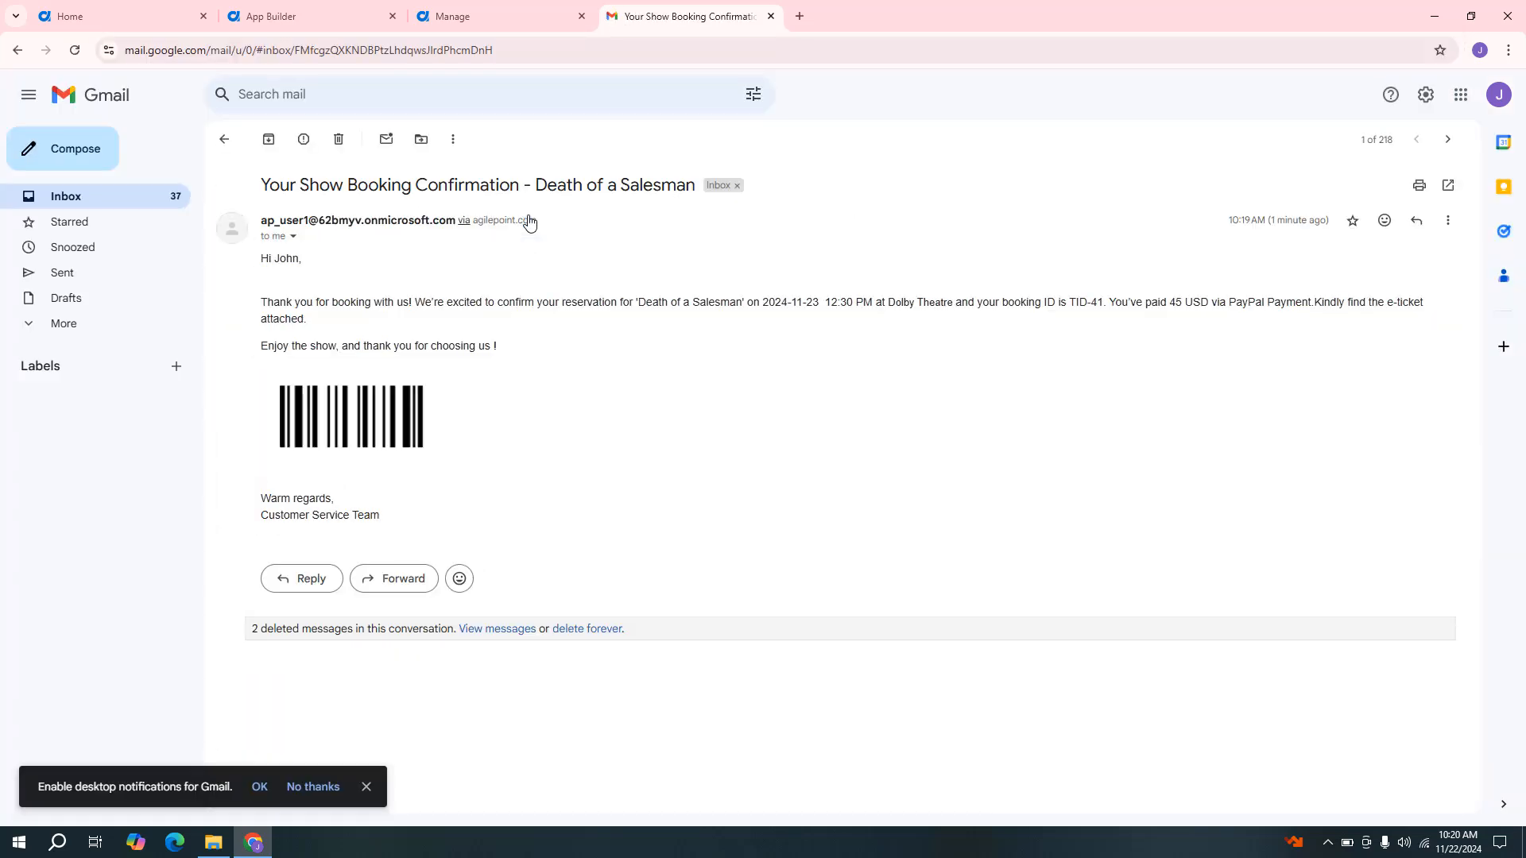